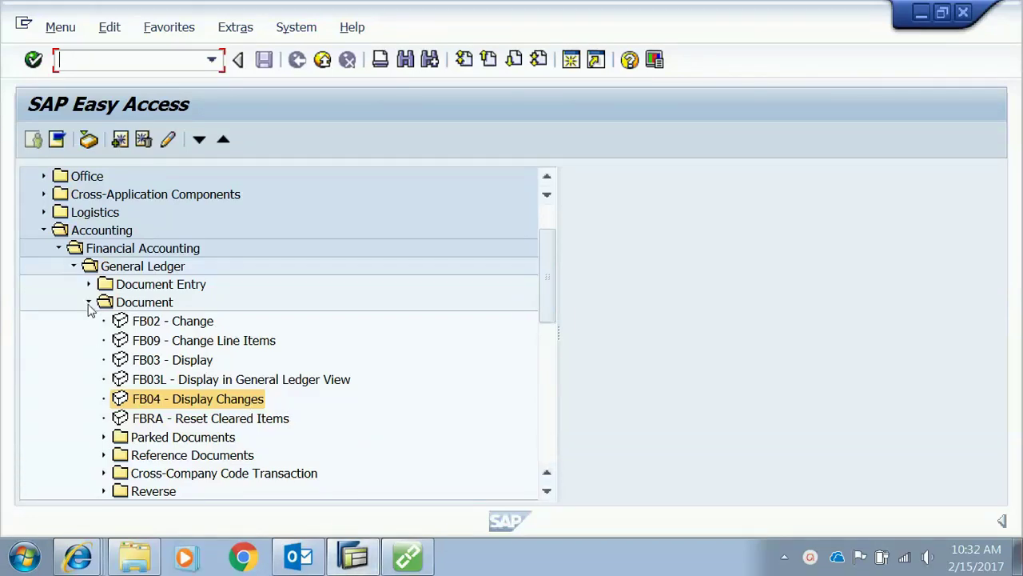
Collapse the Document folder and expand General Ledger down to Master Records and its G/L Accounts folder
{"action": "left_click", "coordinate": [88, 303]}
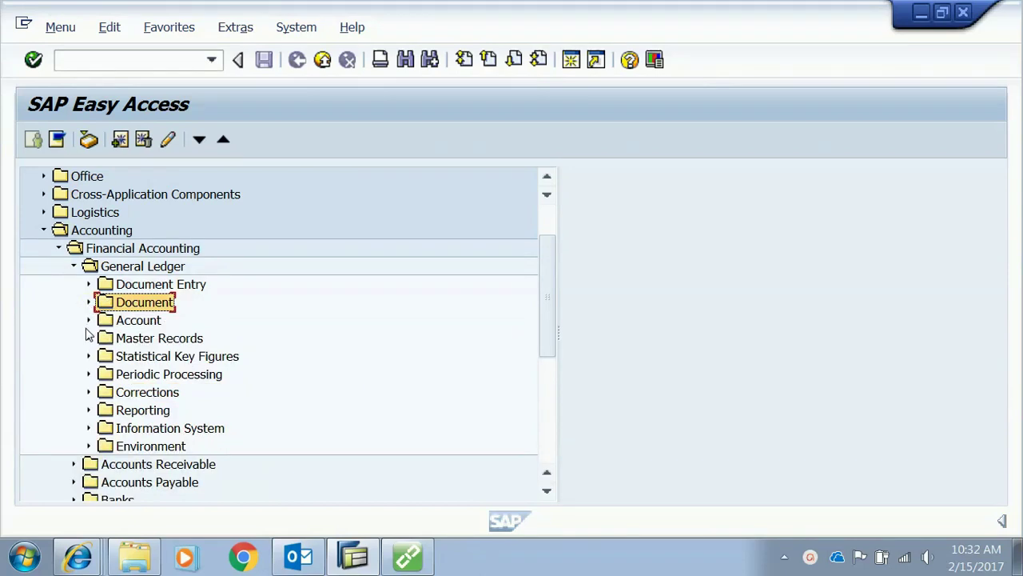
{"action": "left_click", "coordinate": [72, 267]}
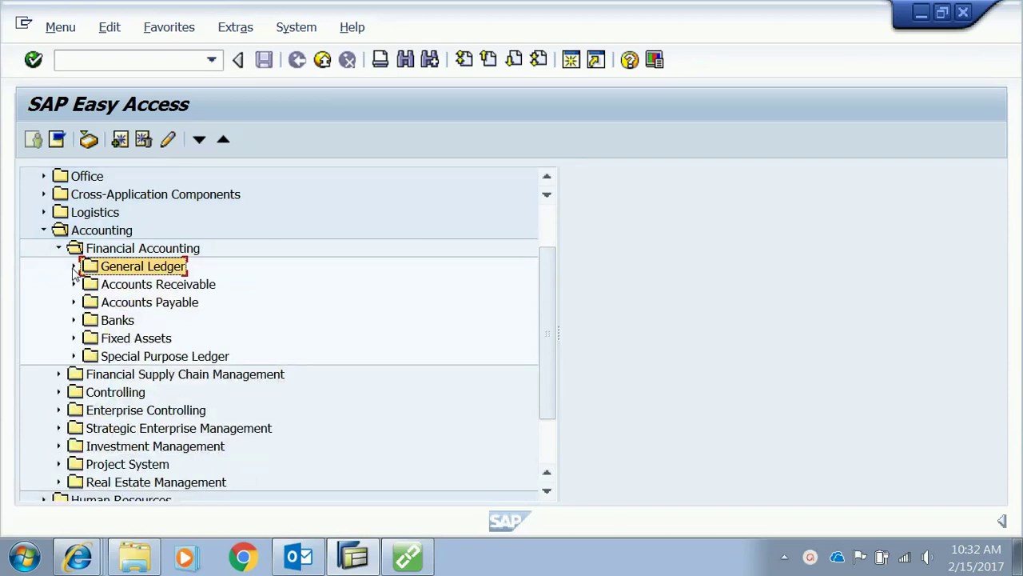
{"action": "left_click", "coordinate": [73, 269]}
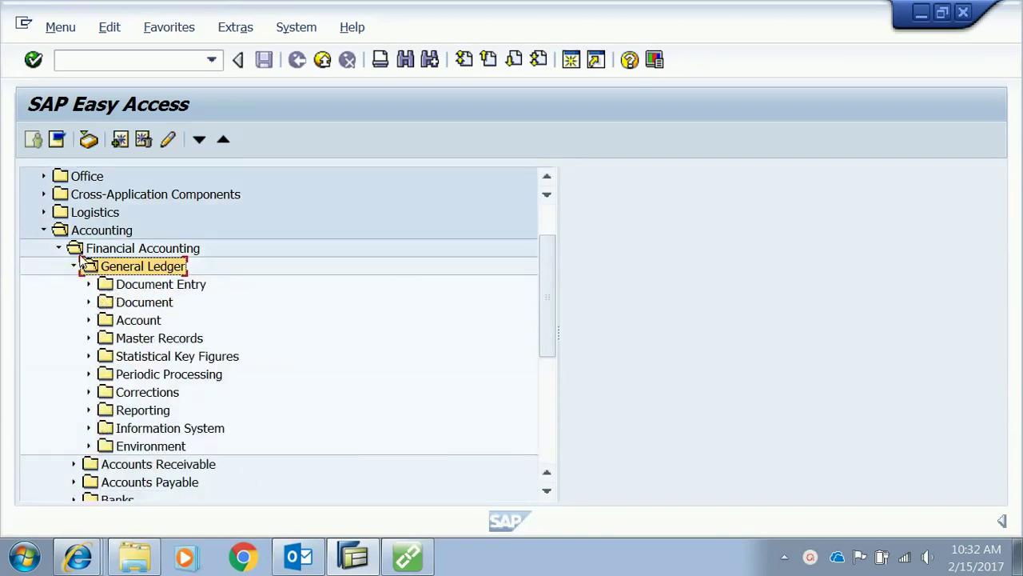
{"action": "left_click", "coordinate": [88, 338]}
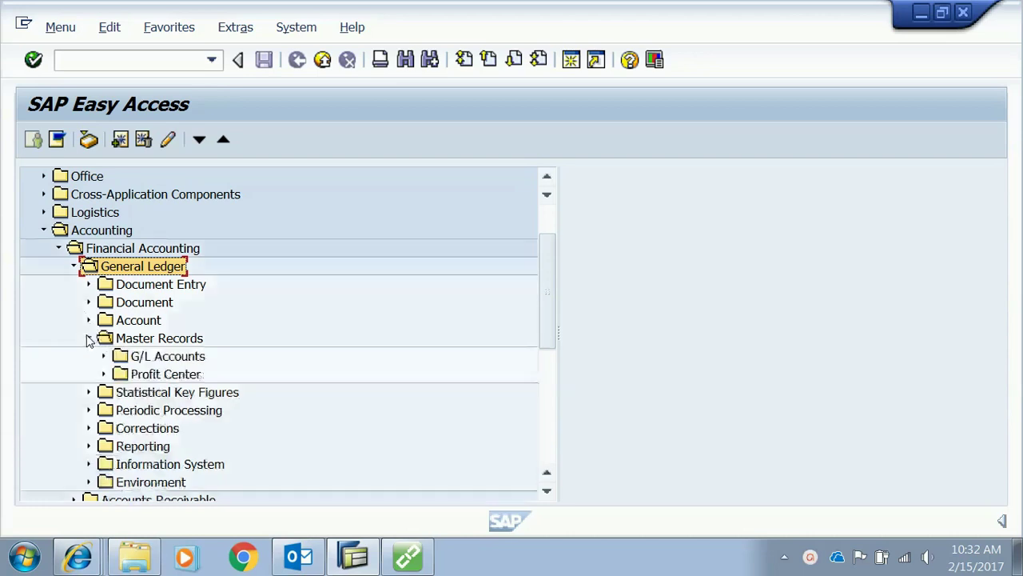
{"action": "left_click", "coordinate": [102, 356]}
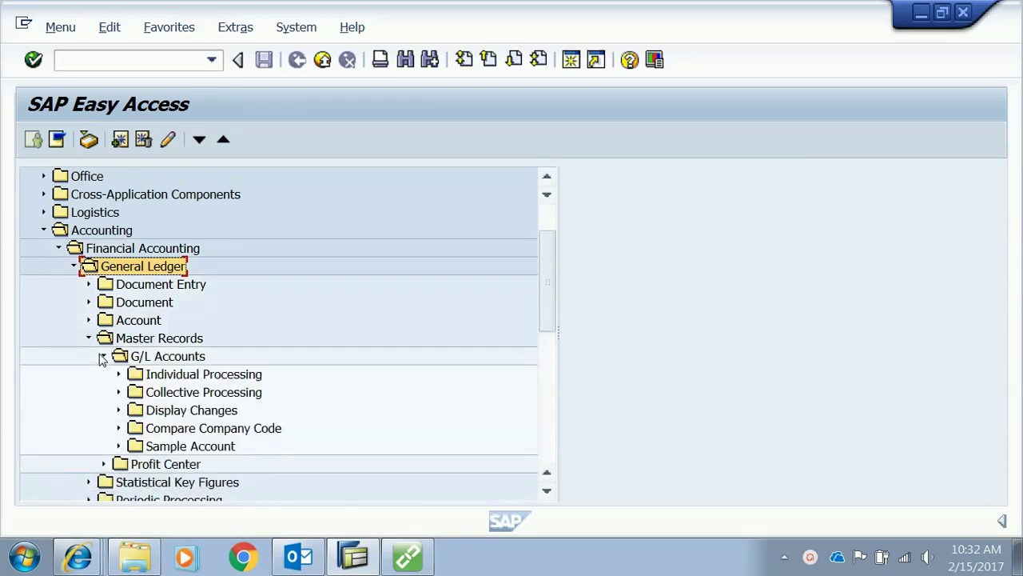
Start the FS00 - Centrally transaction from the Individual Processing folder under G/L Accounts
{"action": "key", "text": "Down"}
{"action": "key", "text": "Down"}
{"action": "key", "text": "Down"}
{"action": "key", "text": "Down"}
{"action": "key", "text": "Down"}
{"action": "key", "text": "Down"}
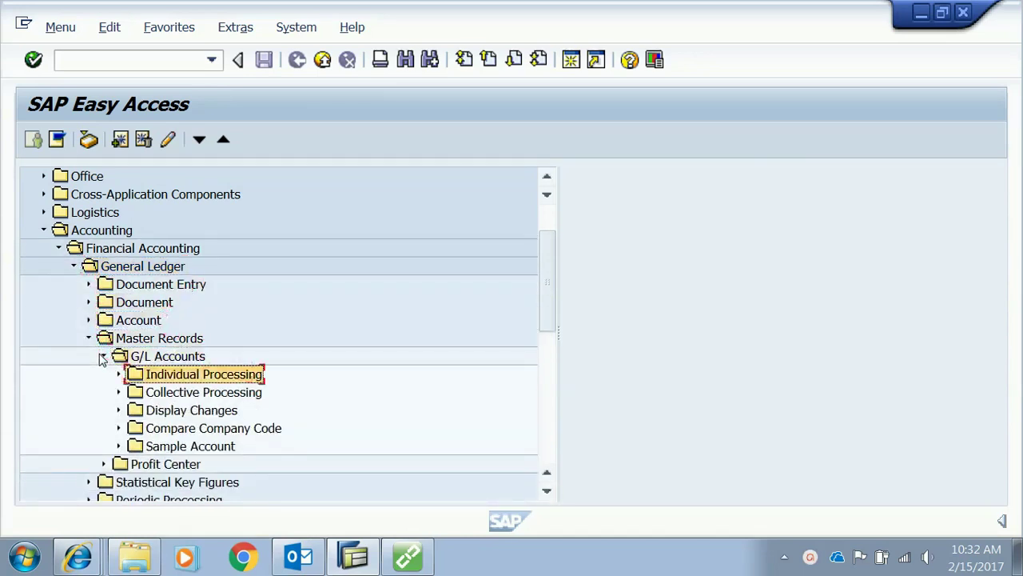
{"action": "key", "text": "Right"}
{"action": "key", "text": "Down"}
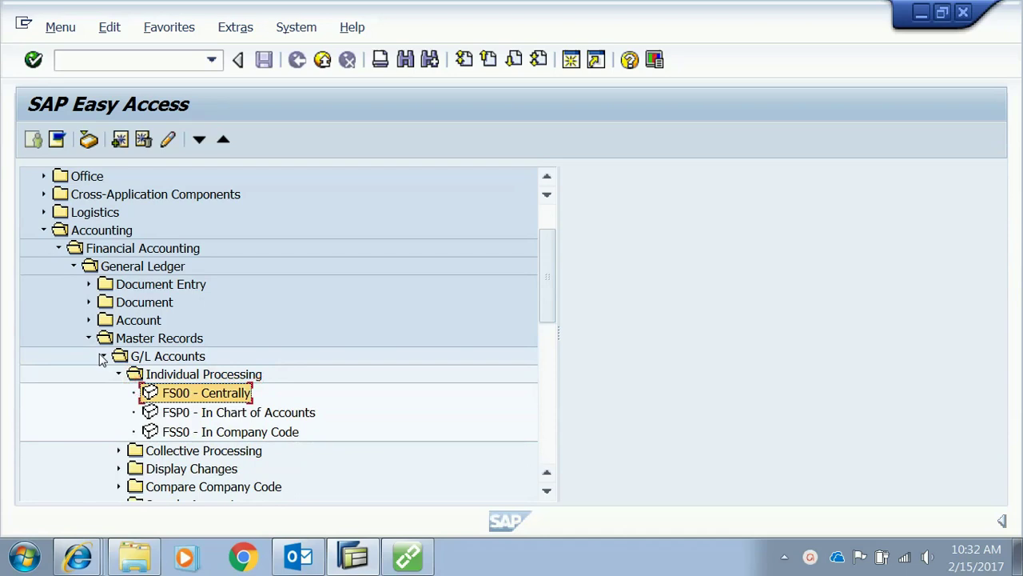
{"action": "key", "text": "Return"}
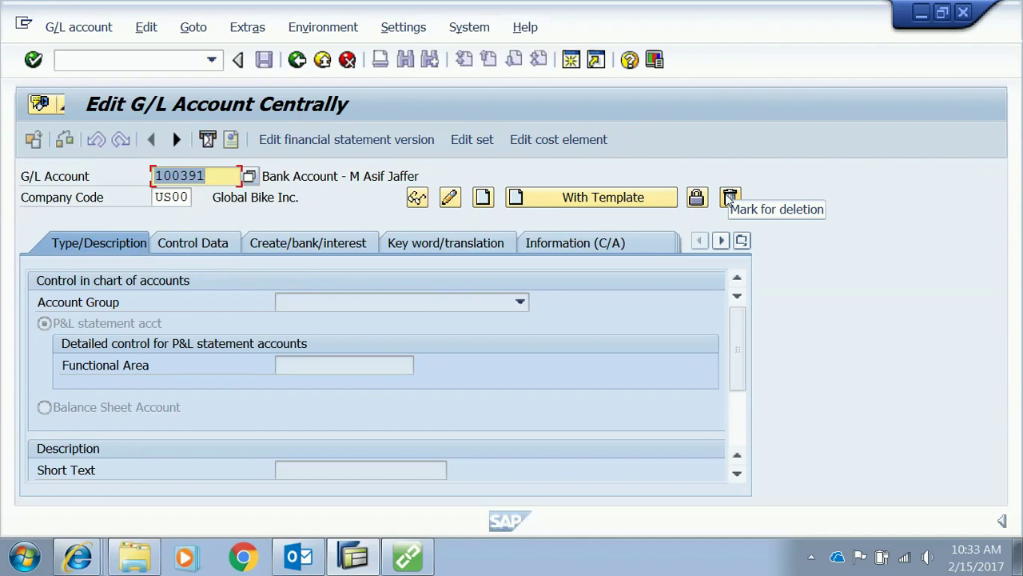
Display the master data of G/L account 100000 in company code US00
{"action": "left_click", "coordinate": [322, 204]}
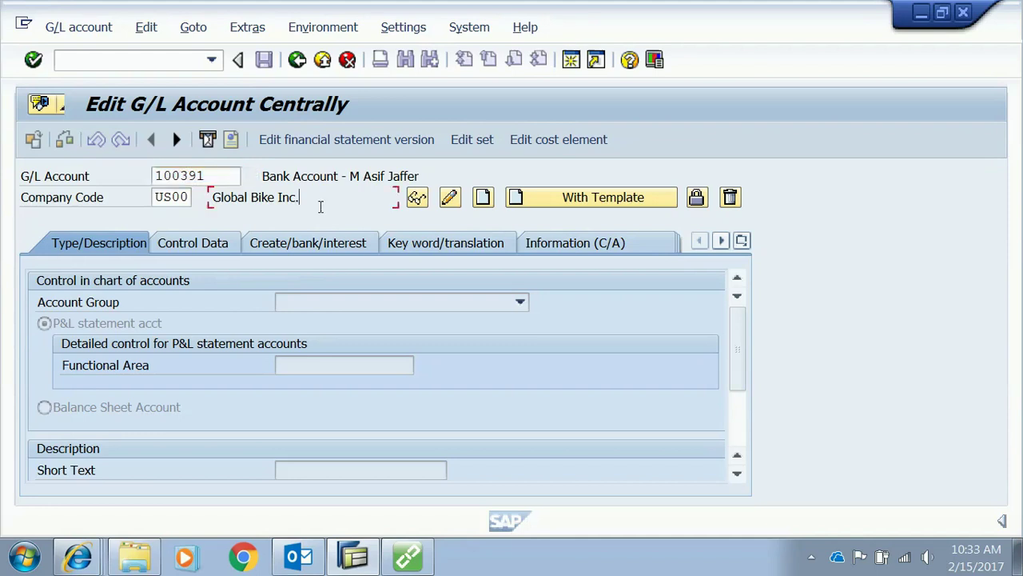
{"action": "left_click", "coordinate": [234, 175]}
{"action": "key", "text": "BackSpace"}
{"action": "key", "text": "BackSpace"}
{"action": "key", "text": "BackSpace"}
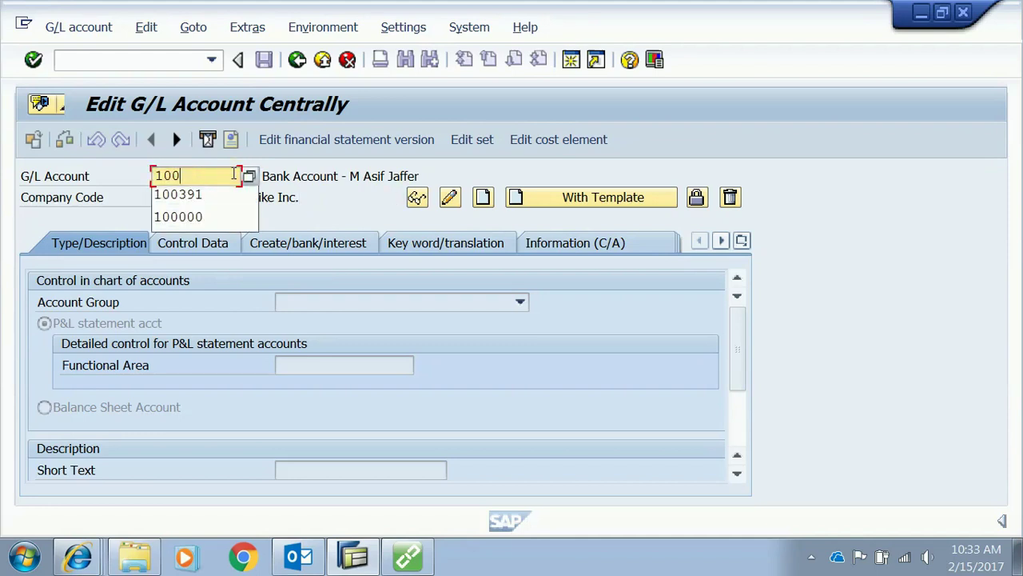
{"action": "type", "text": "000"}
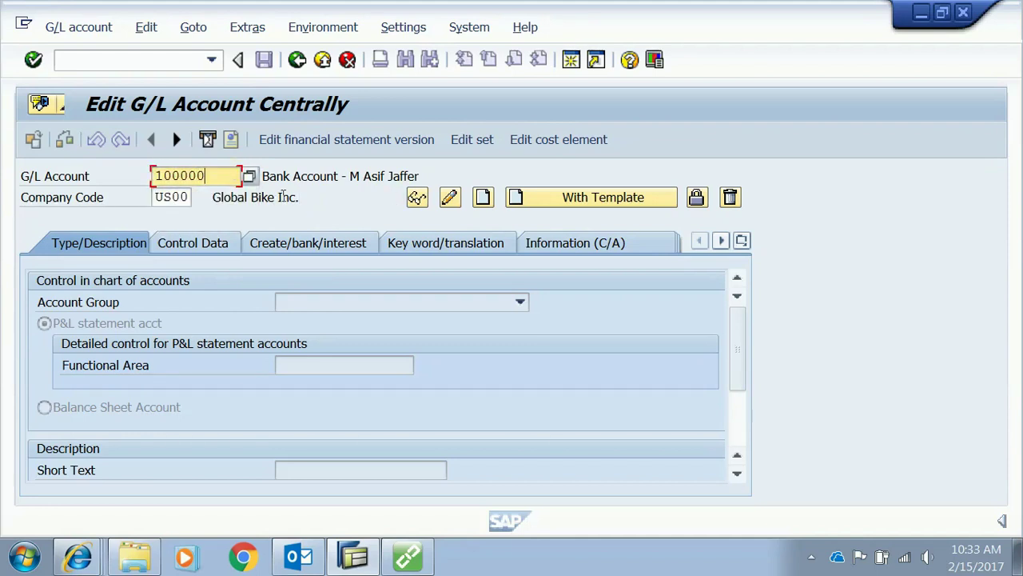
{"action": "left_click", "coordinate": [416, 200]}
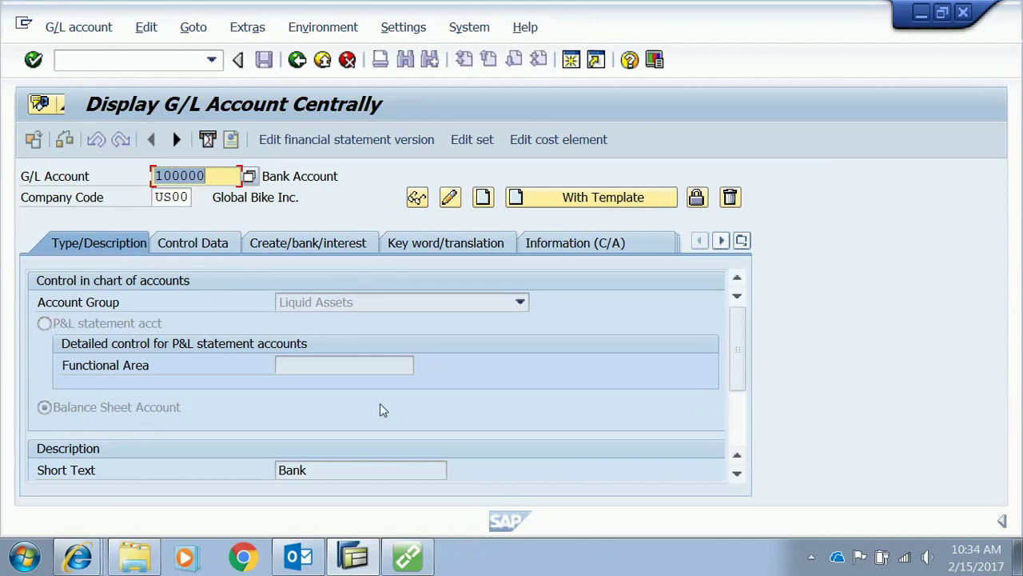
Examine the bank account's description, control data, document creation settings, key words and creation information, returning to its type and description
{"action": "left_click_drag", "start_coordinate": [742, 339], "coordinate": [741, 396]}
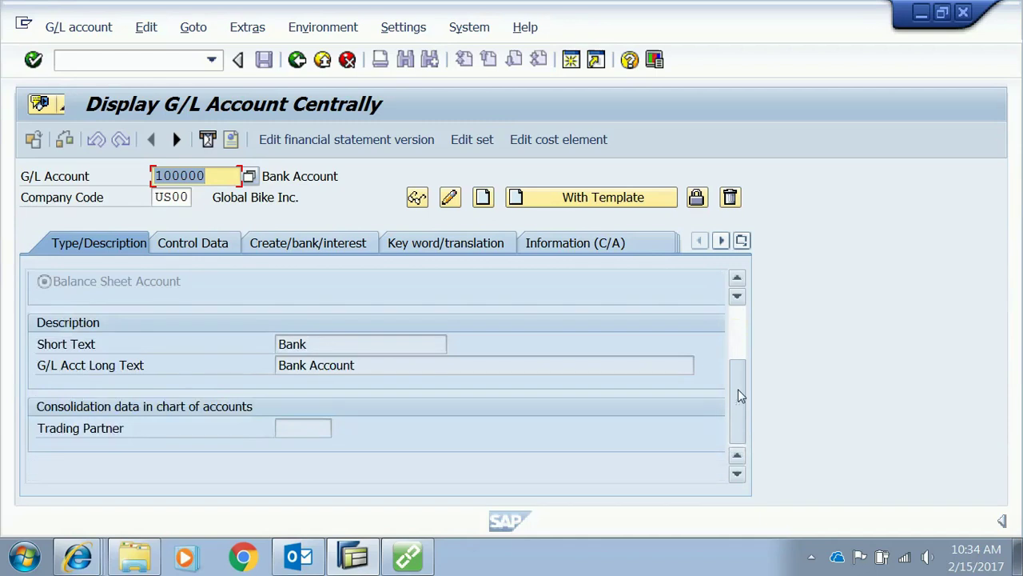
{"action": "left_click", "coordinate": [187, 244]}
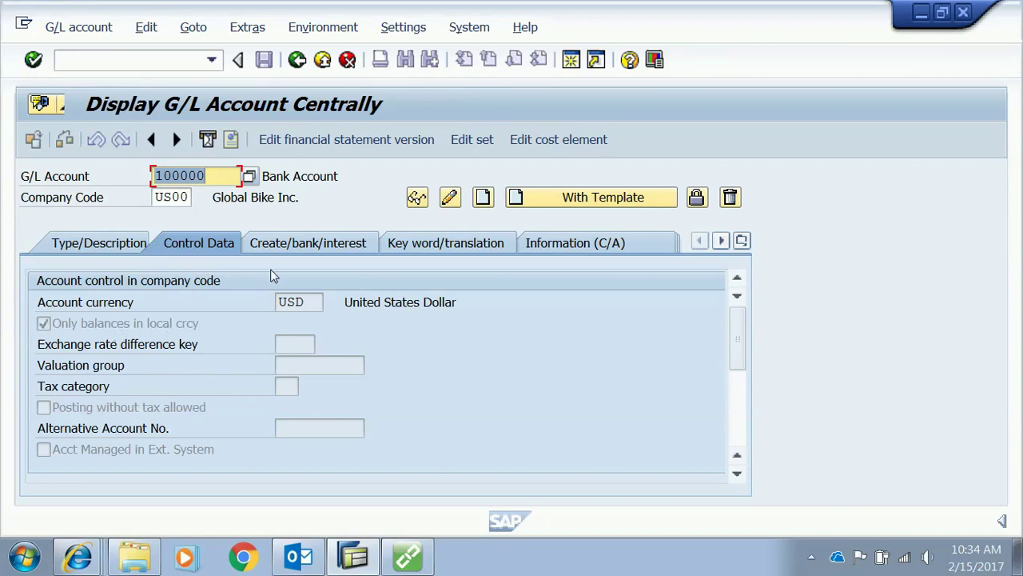
{"action": "left_click", "coordinate": [275, 242]}
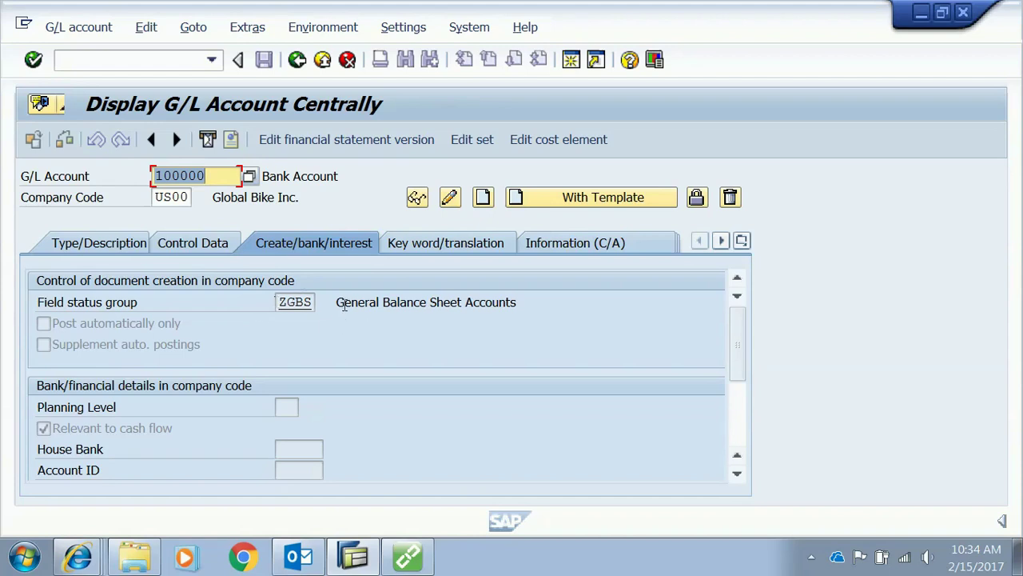
{"action": "left_click_drag", "start_coordinate": [337, 302], "coordinate": [534, 309]}
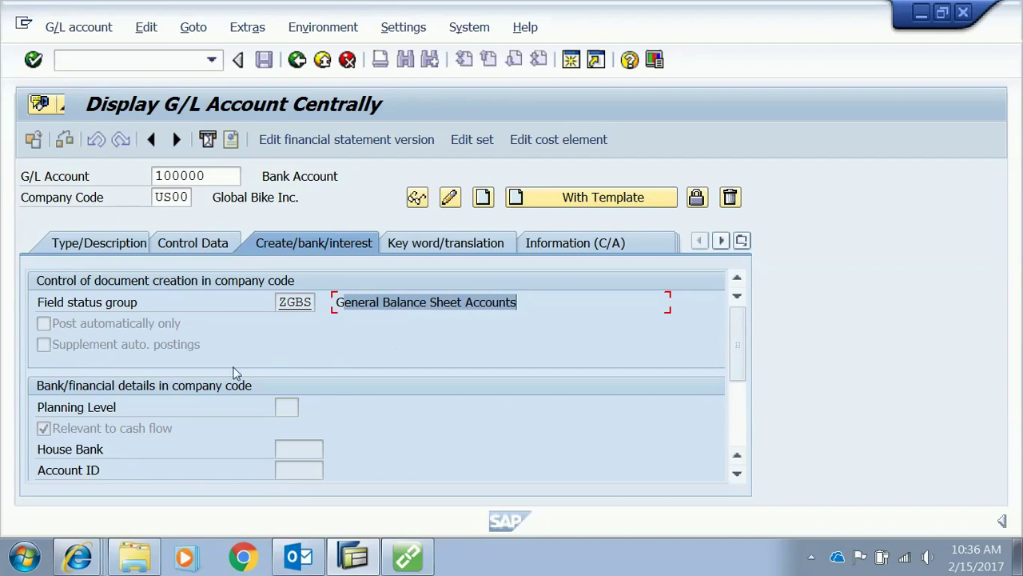
{"action": "left_click", "coordinate": [426, 246]}
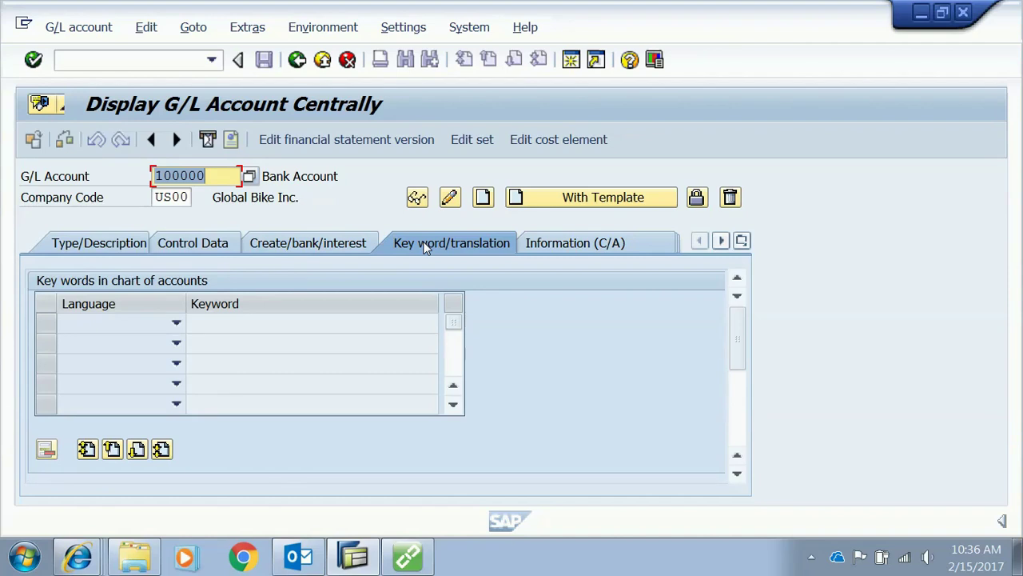
{"action": "left_click", "coordinate": [556, 251]}
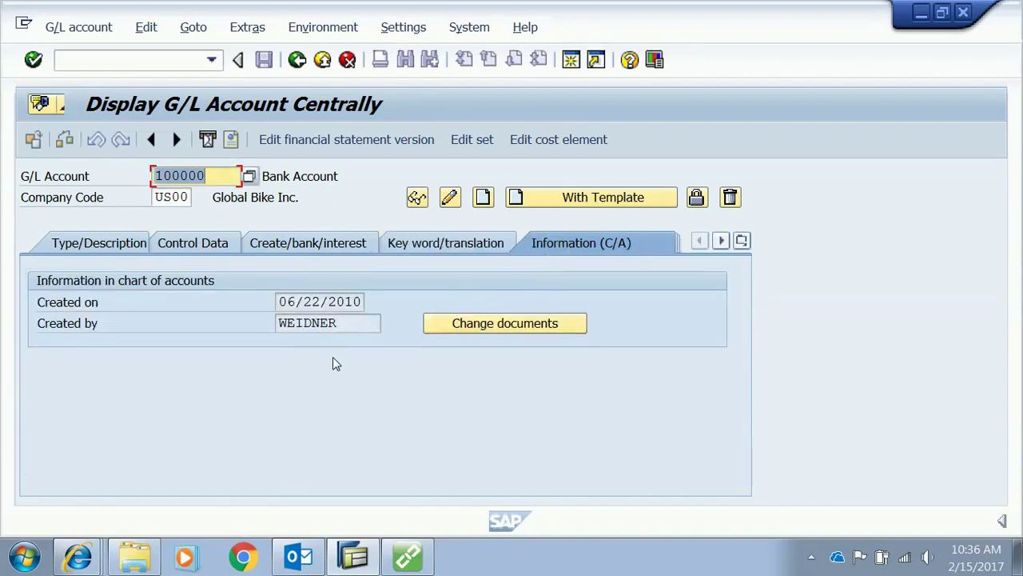
{"action": "left_click_drag", "start_coordinate": [341, 323], "coordinate": [276, 323]}
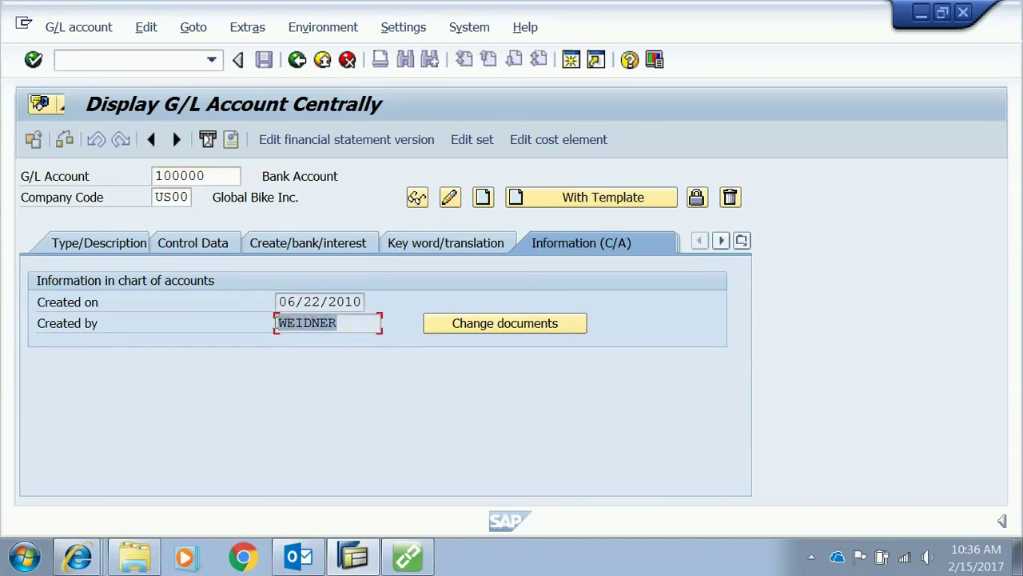
{"action": "double_click", "coordinate": [288, 301]}
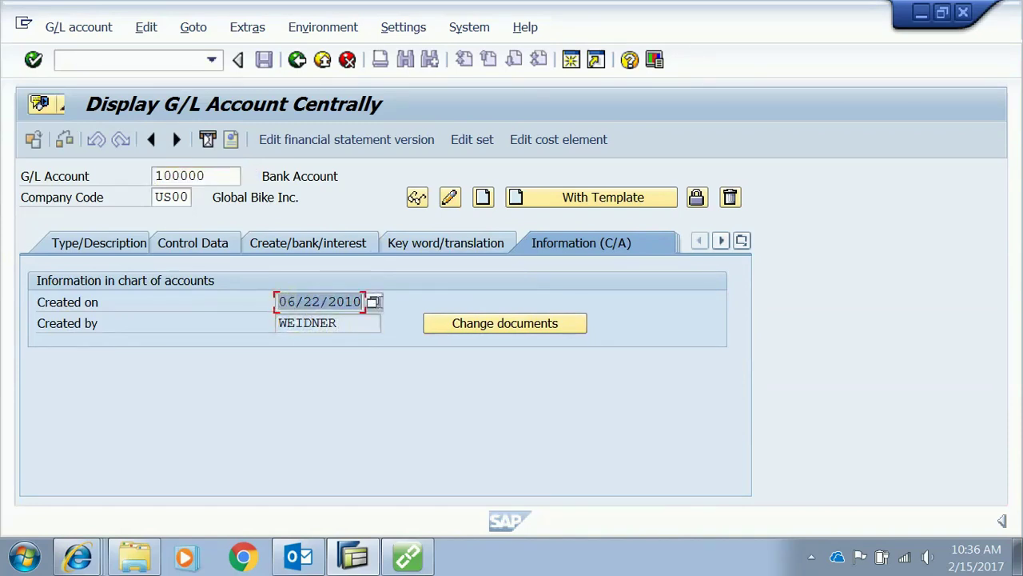
{"action": "left_click", "coordinate": [231, 175]}
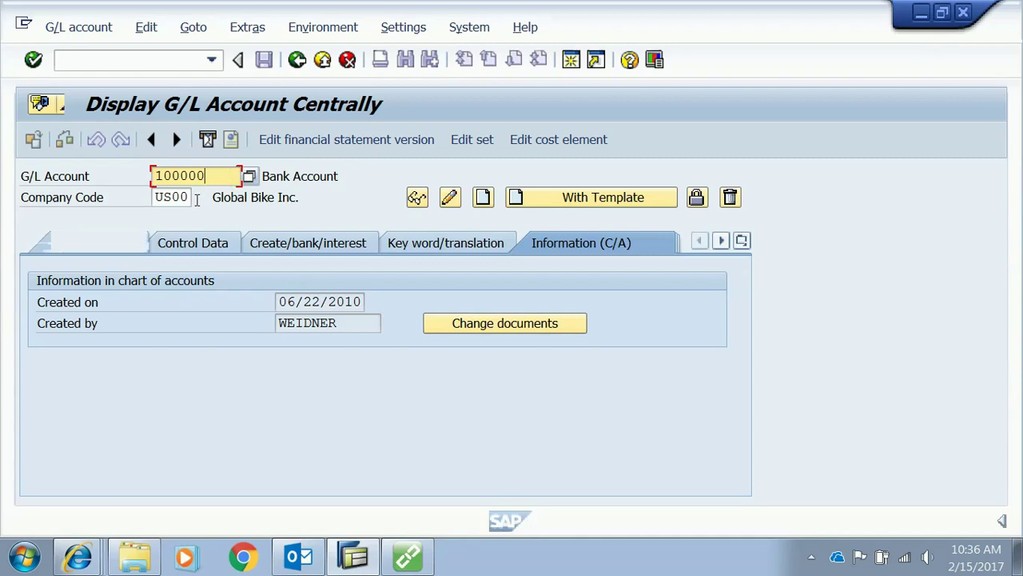
{"action": "left_click", "coordinate": [67, 245]}
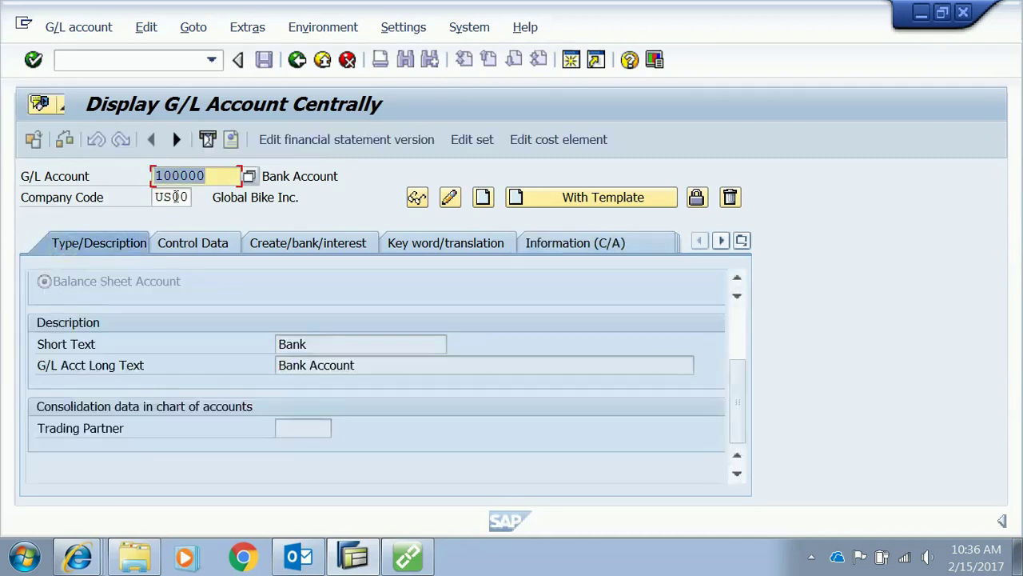
Open G/L account 101000 in change mode
{"action": "left_click", "coordinate": [211, 182]}
{"action": "key", "text": "BackSpace"}
{"action": "key", "text": "BackSpace"}
{"action": "key", "text": "BackSpace"}
{"action": "key", "text": "BackSpace"}
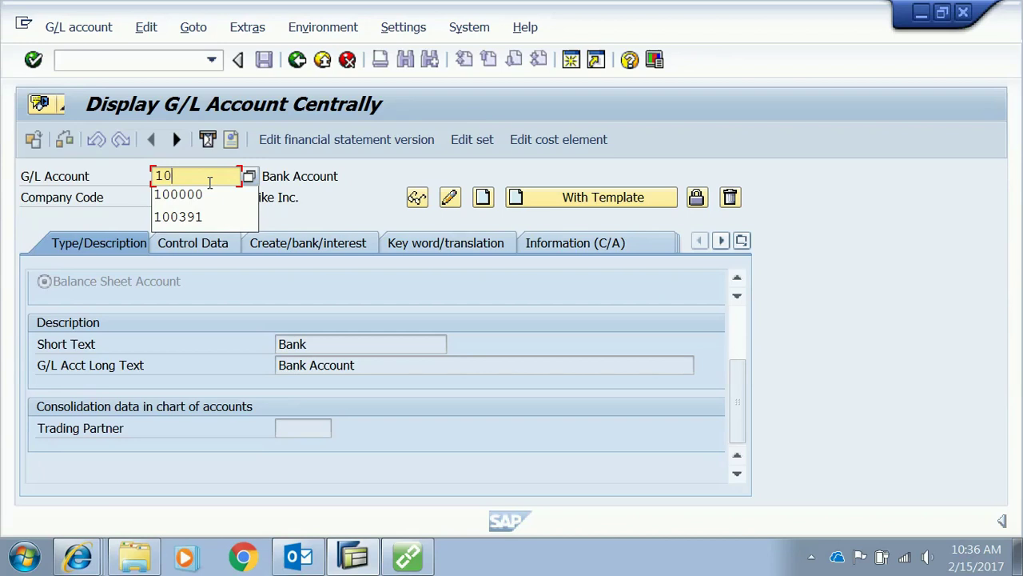
{"action": "type", "text": "1000"}
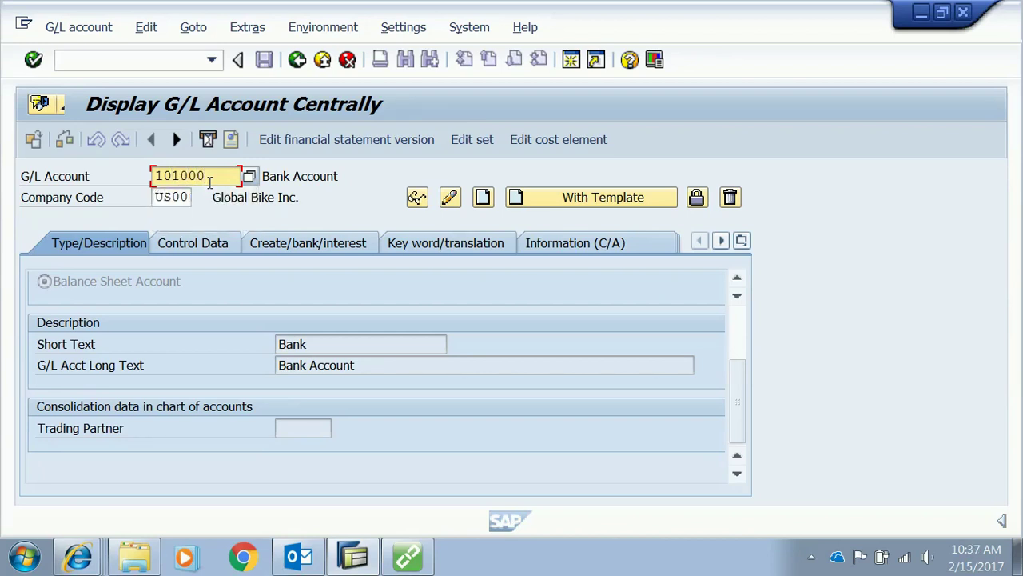
{"action": "left_click", "coordinate": [452, 200]}
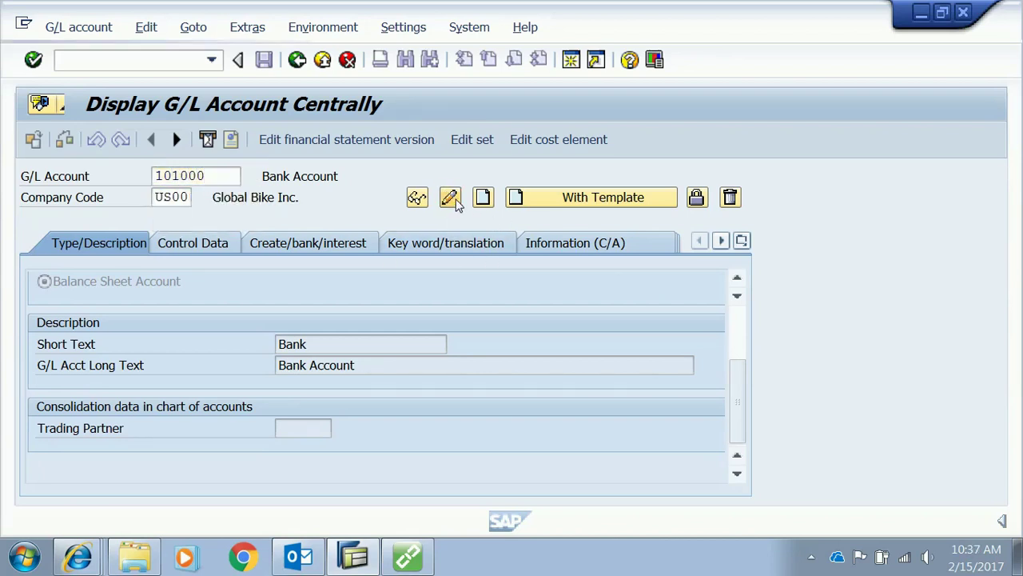
Review the alternate bank account's short and long texts and its control data, and leave change mode
{"action": "left_click", "coordinate": [398, 342]}
{"action": "left_click", "coordinate": [416, 369]}
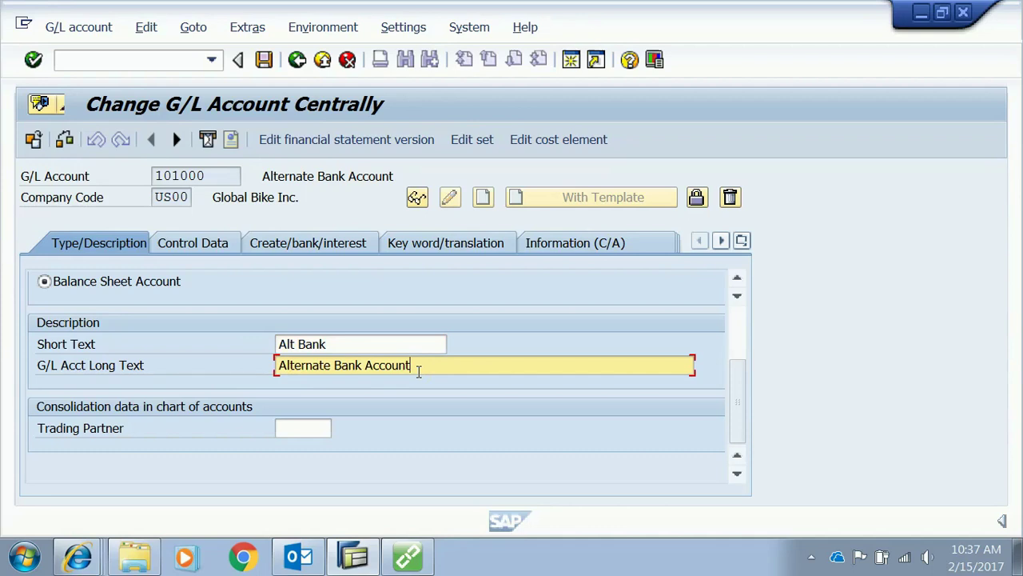
{"action": "left_click", "coordinate": [211, 249]}
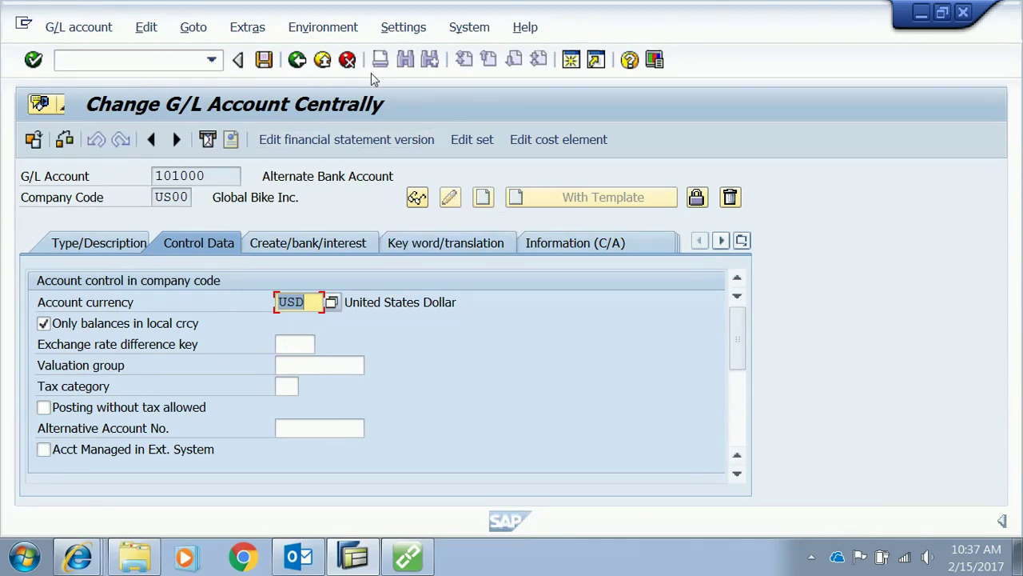
{"action": "left_click", "coordinate": [297, 64]}
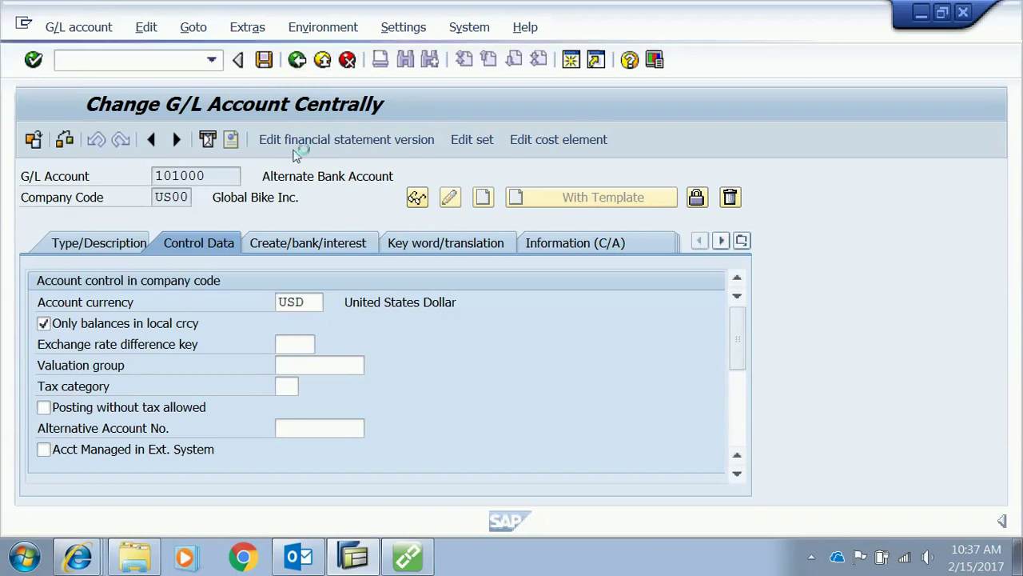
{"action": "double_click", "coordinate": [206, 394]}
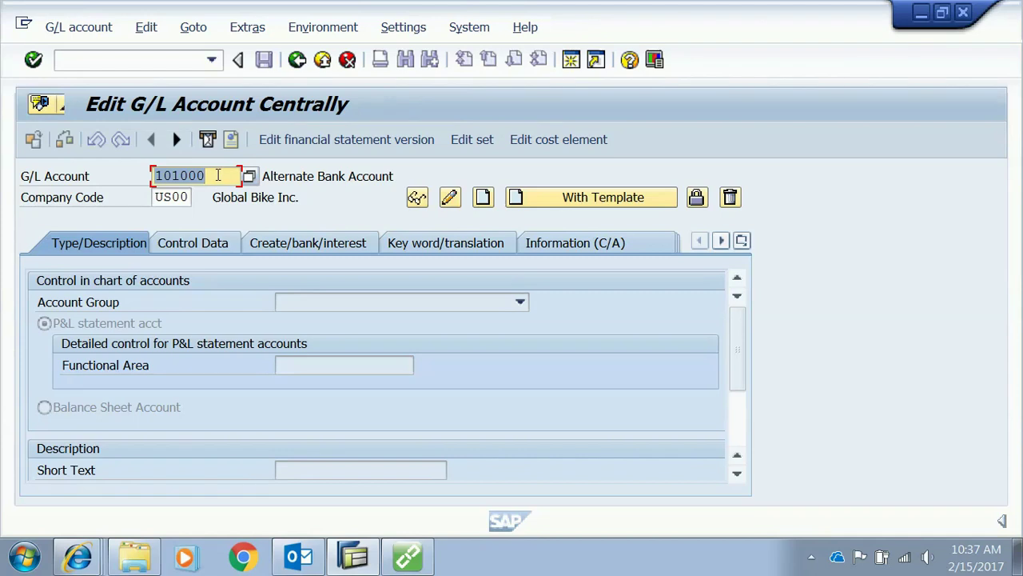
Set the G/L account to 100392 and try to display it in company code US00
{"action": "left_click", "coordinate": [215, 175]}
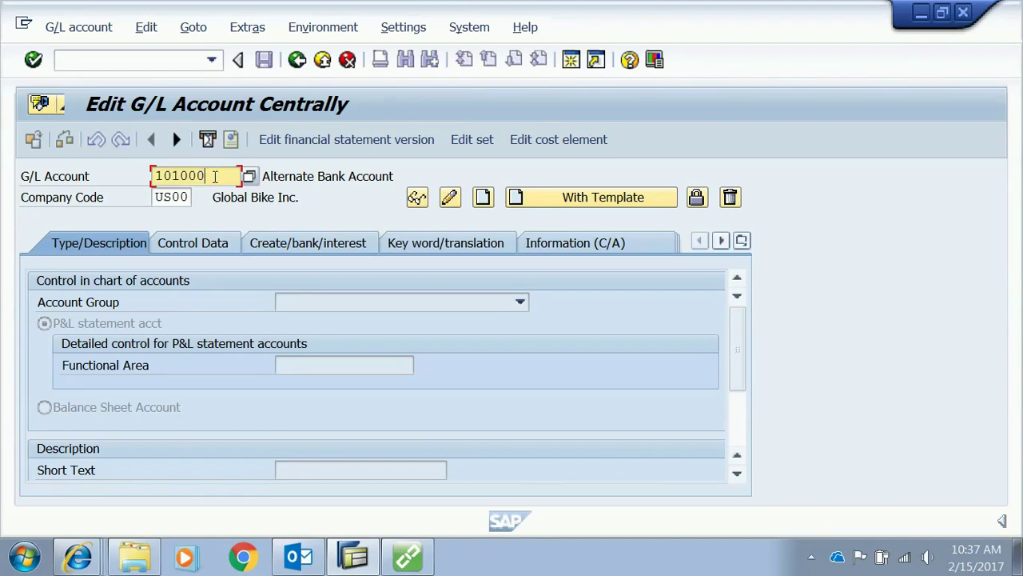
{"action": "key", "text": "BackSpace"}
{"action": "key", "text": "BackSpace"}
{"action": "key", "text": "BackSpace"}
{"action": "key", "text": "BackSpace"}
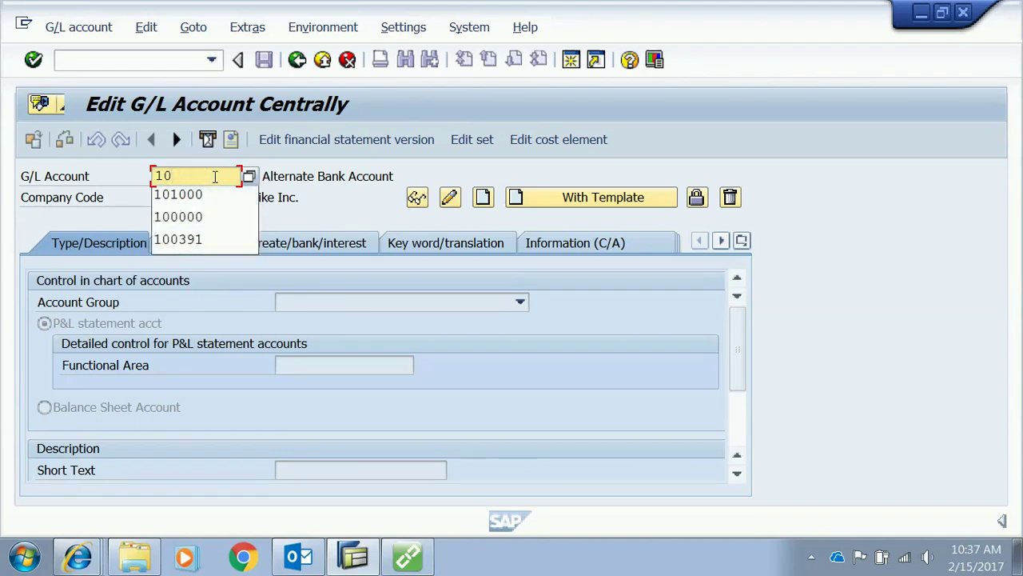
{"action": "type", "text": "0392"}
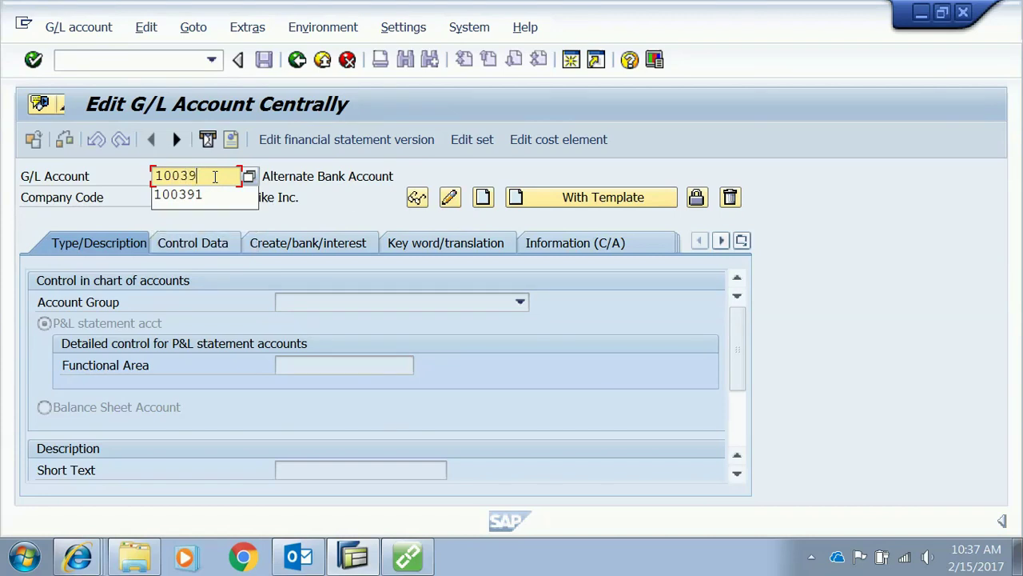
{"action": "left_click", "coordinate": [418, 199]}
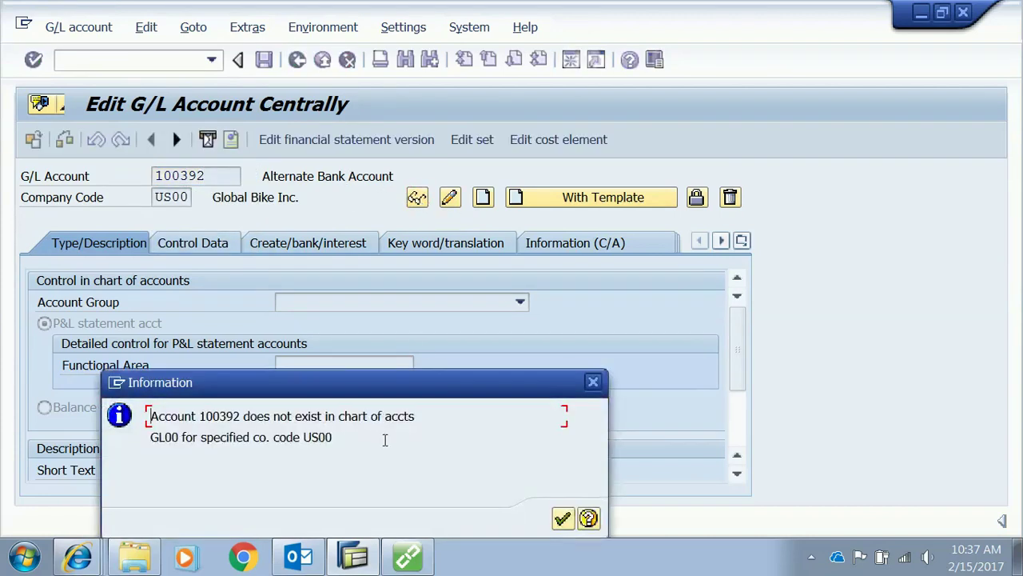
{"action": "left_click", "coordinate": [563, 518]}
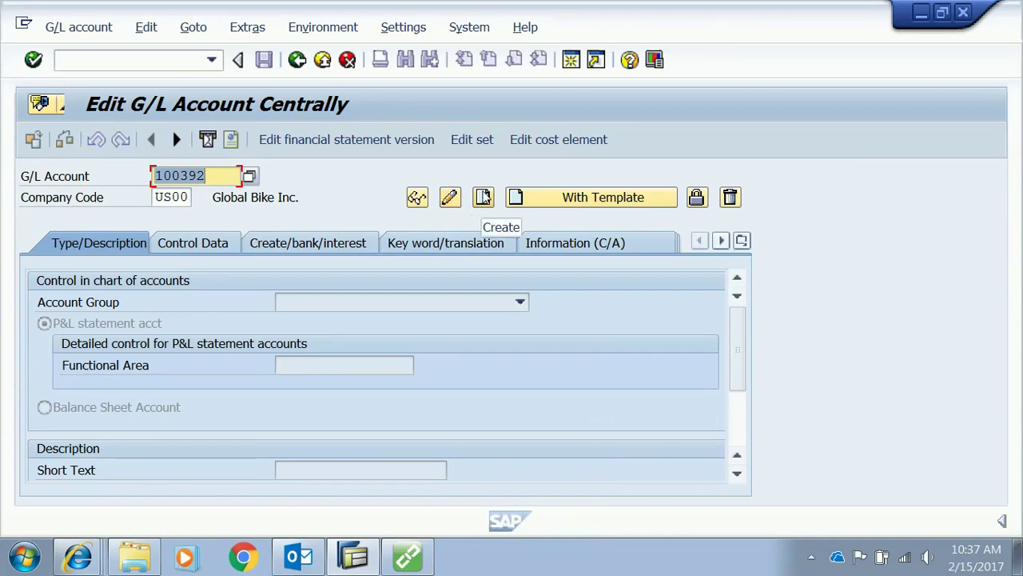
Create G/L account 100392 in company code US00 with a template, using reference account 100000 of company code US00
{"action": "left_click", "coordinate": [574, 199]}
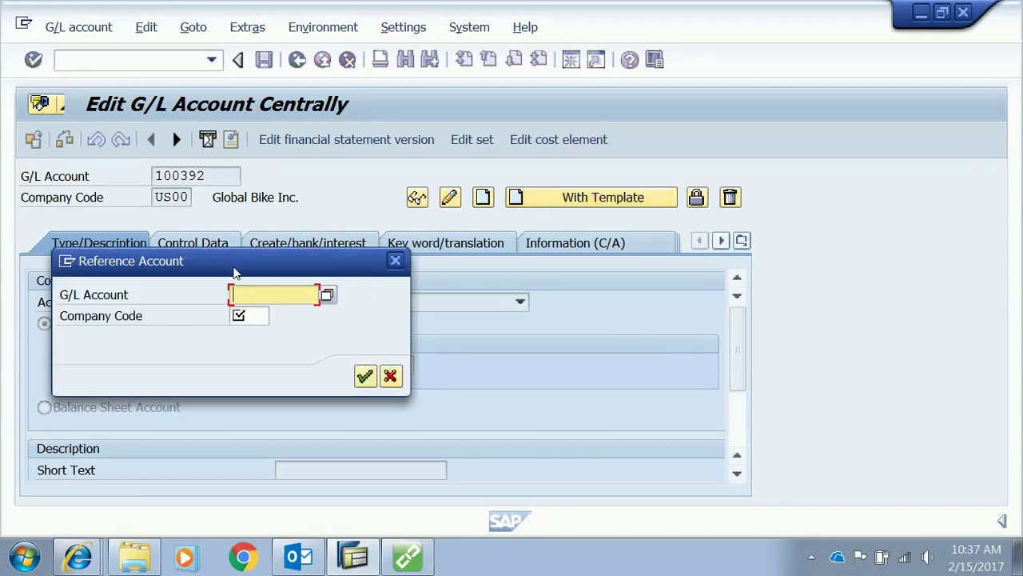
{"action": "type", "text": "Bank"}
{"action": "key", "text": "BackSpace"}
{"action": "key", "text": "BackSpace"}
{"action": "key", "text": "BackSpace"}
{"action": "key", "text": "BackSpace"}
{"action": "left_click", "coordinate": [289, 294]}
{"action": "type", "text": "100000"}
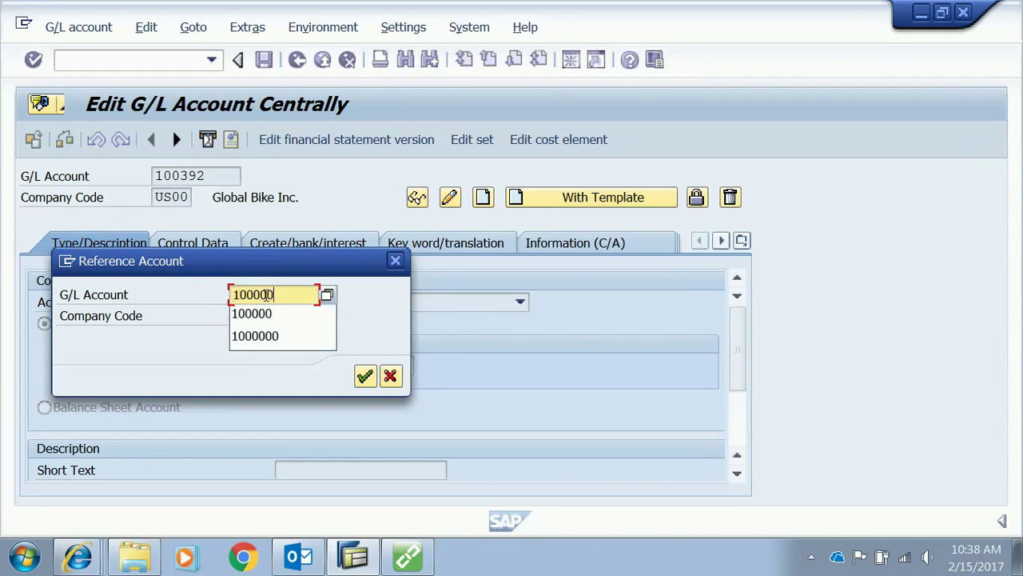
{"action": "key", "text": "Tab"}
{"action": "type", "text": "us00"}
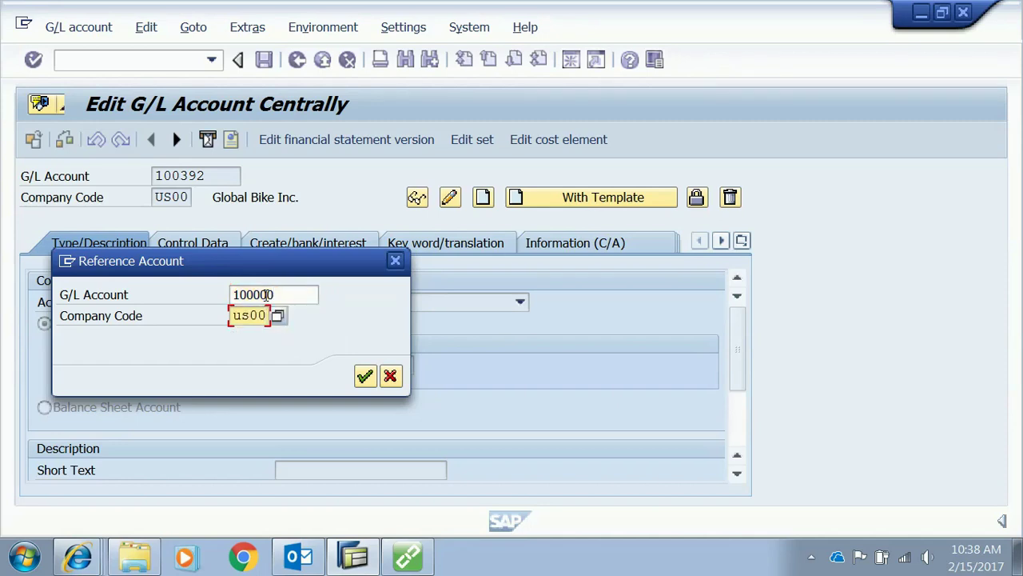
{"action": "key", "text": "Return"}
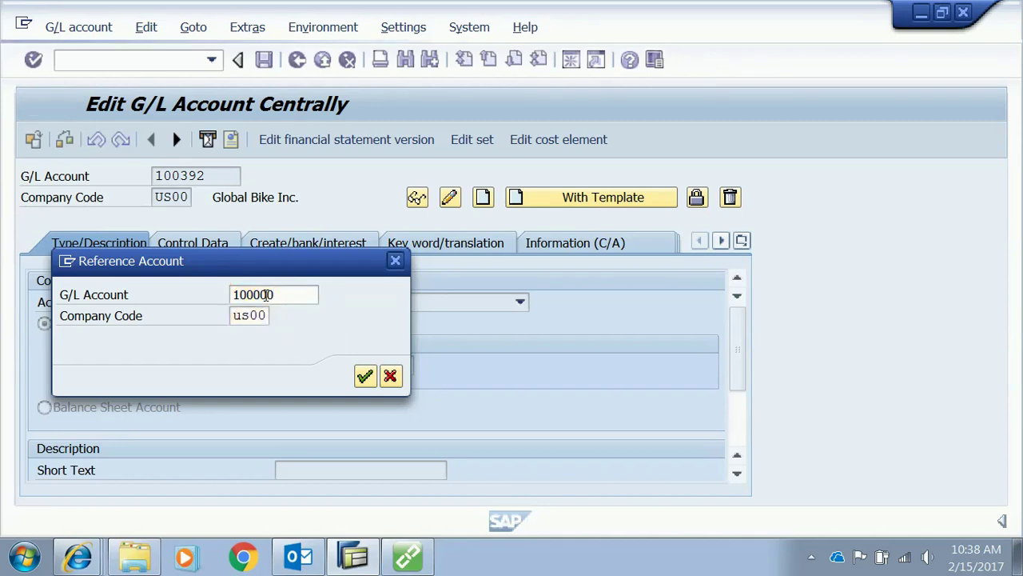
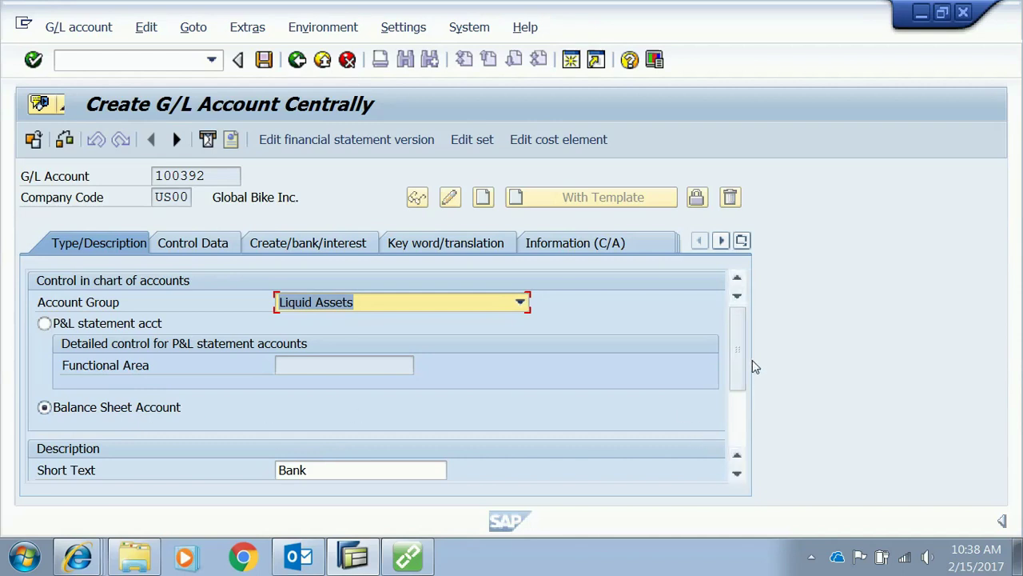
Set the new account's short text to "Bank gbi-392" and its long text to "Bank Account for gbi-392"
{"action": "left_click_drag", "start_coordinate": [735, 346], "coordinate": [735, 385]}
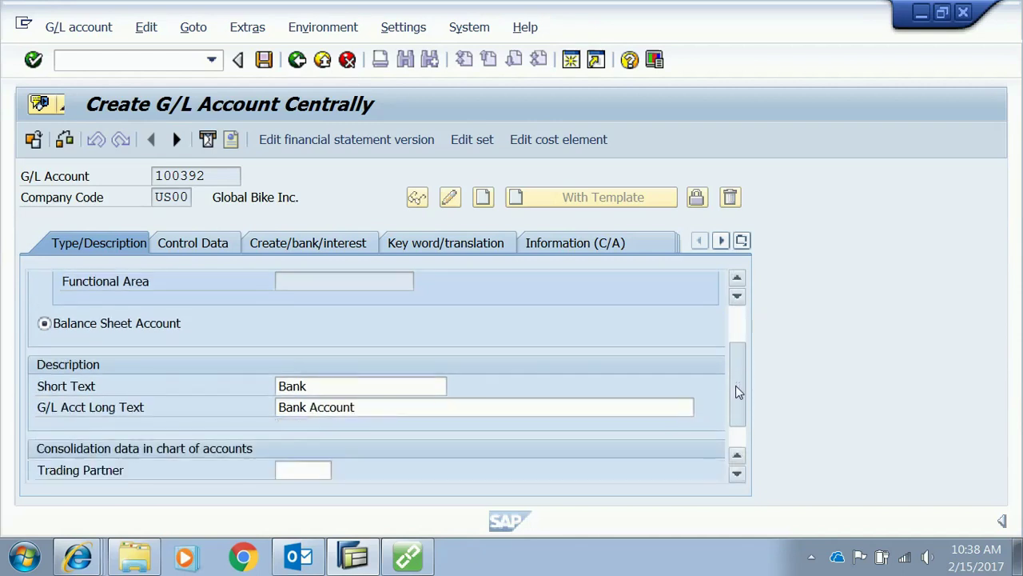
{"action": "left_click", "coordinate": [402, 389]}
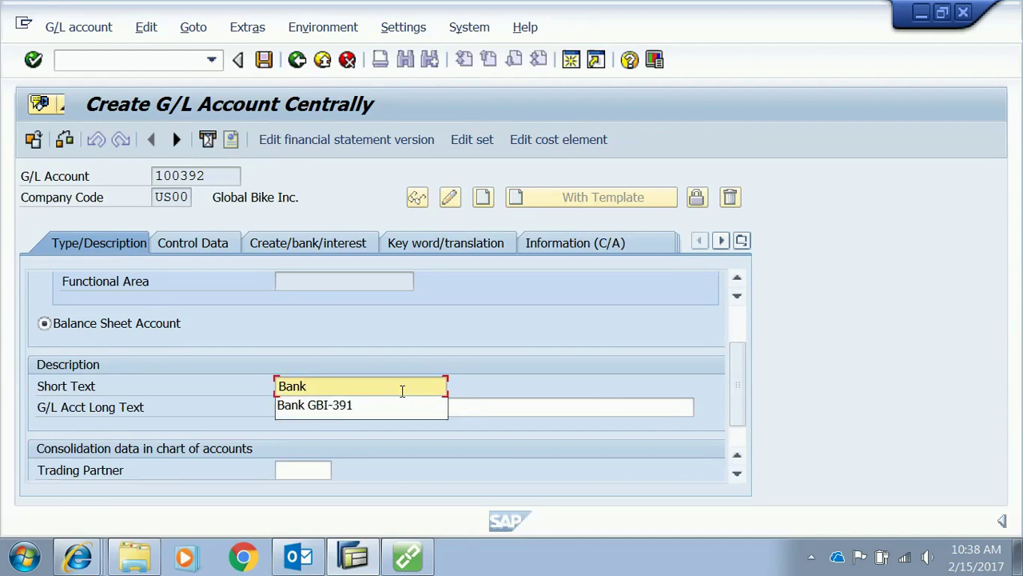
{"action": "type", "text": "gbi-392"}
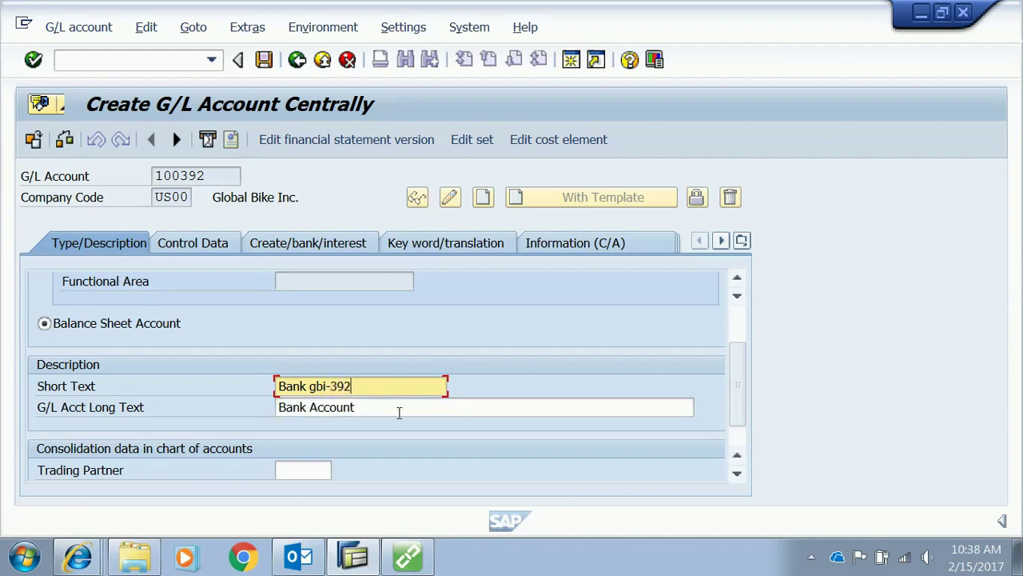
{"action": "left_click", "coordinate": [399, 412]}
{"action": "type", "text": "for gbi"}
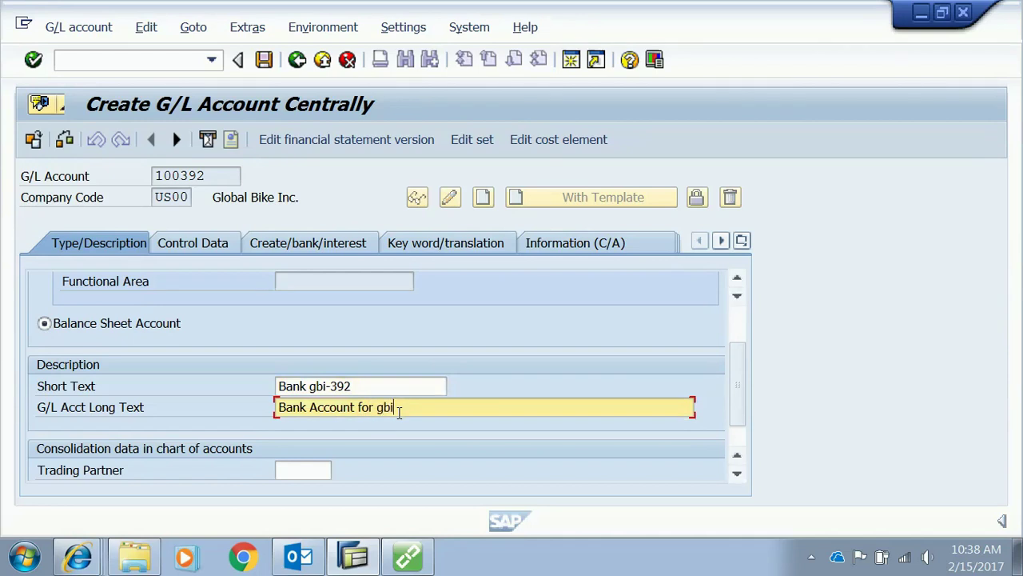
{"action": "type", "text": "-392"}
Check the new account's control data, document creation settings and key words, and save the account
{"action": "left_click", "coordinate": [196, 245]}
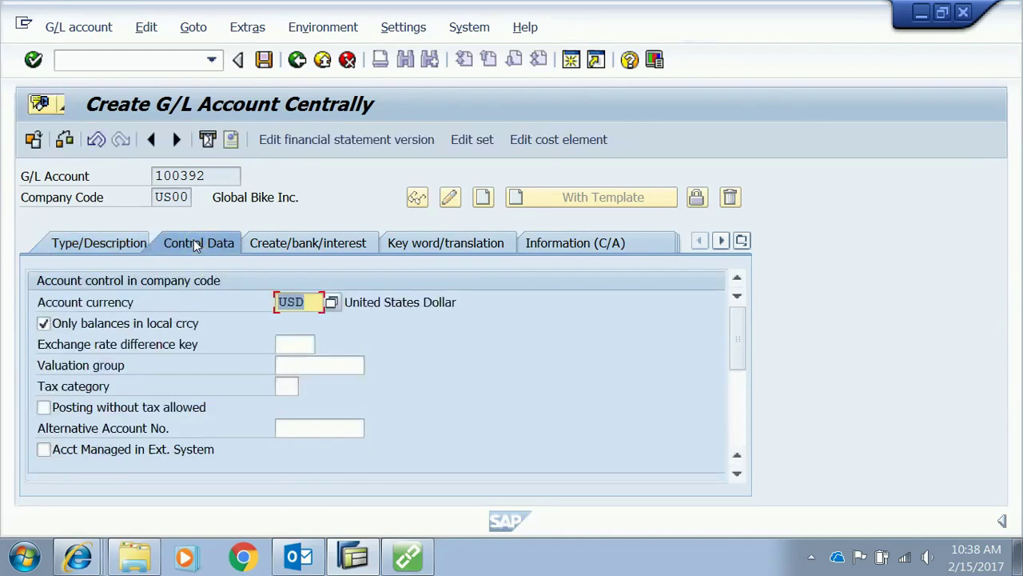
{"action": "left_click", "coordinate": [277, 242]}
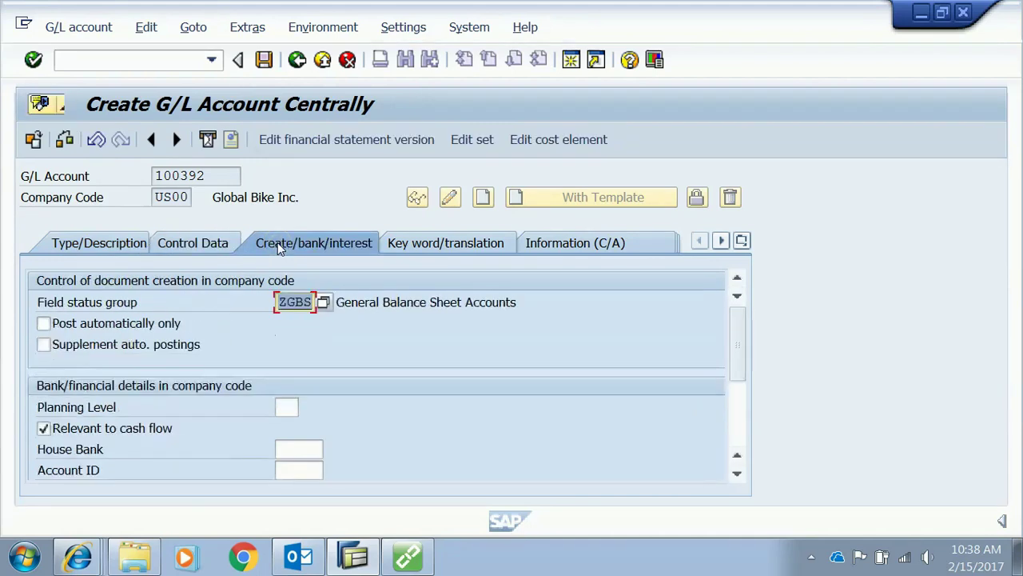
{"action": "left_click", "coordinate": [413, 243]}
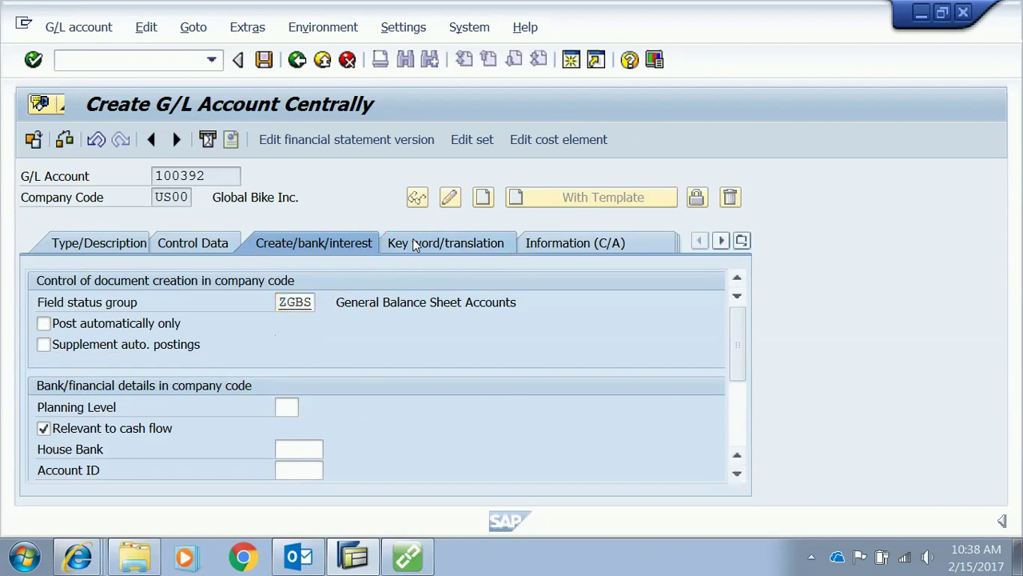
{"action": "left_click", "coordinate": [268, 68]}
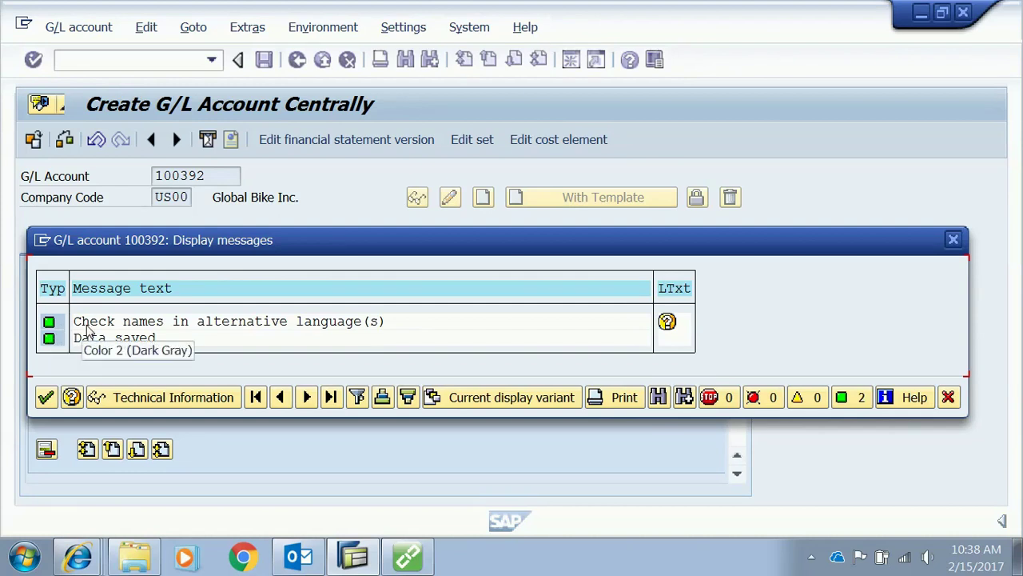
{"action": "left_click", "coordinate": [46, 397]}
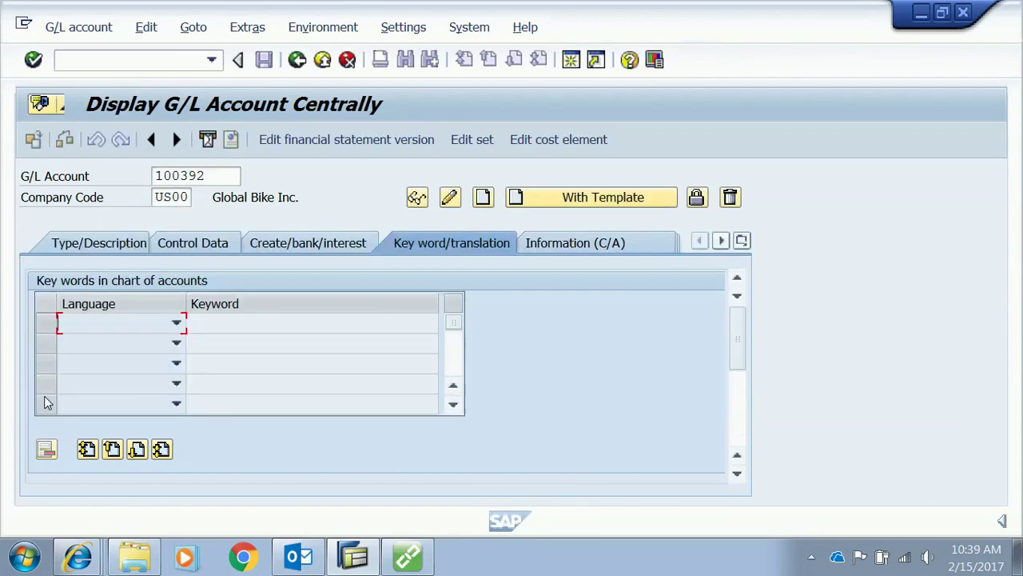
Try to create G/L account 100392 in company code US00 with a template a second time
{"action": "left_click", "coordinate": [208, 176]}
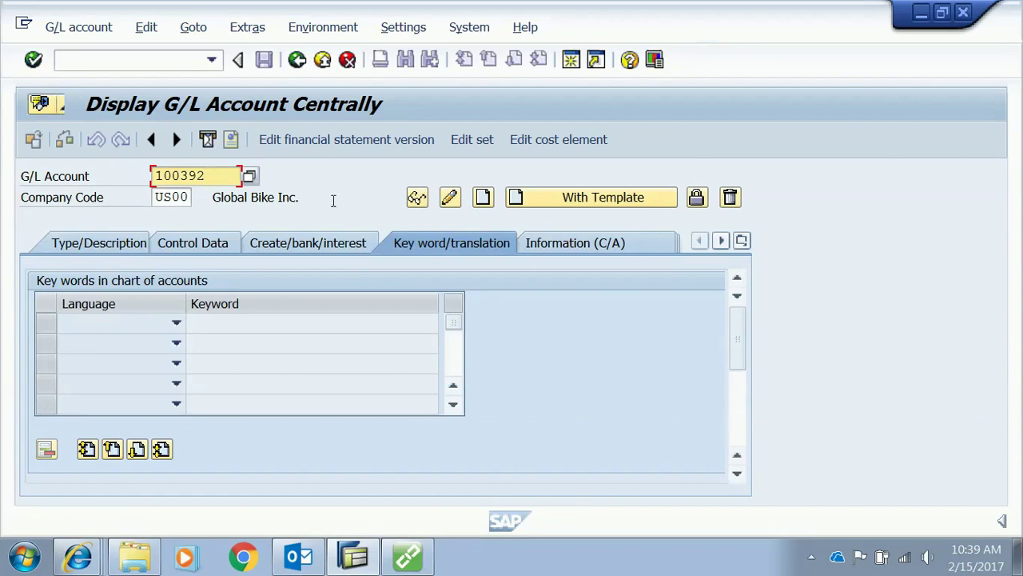
{"action": "left_click", "coordinate": [544, 205]}
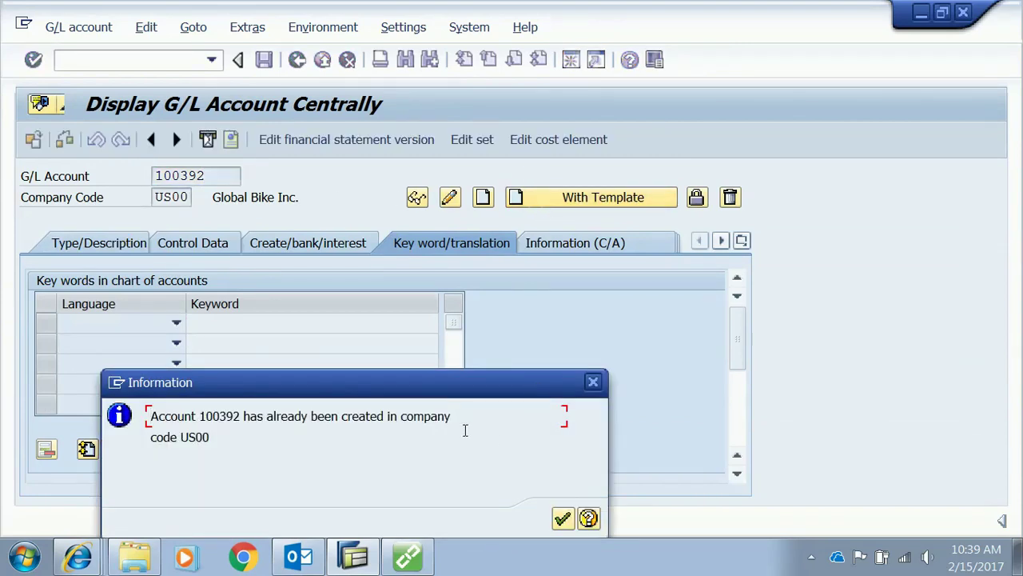
{"action": "left_click", "coordinate": [563, 518]}
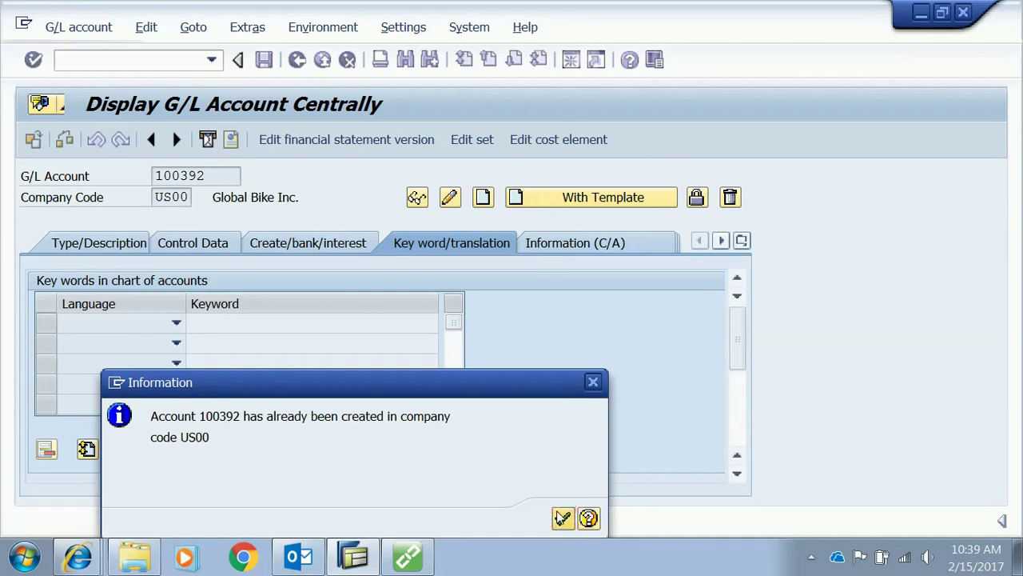
Display G/L account 100392 and review its description, control data, document creation settings, and creation date and creator
{"action": "left_click", "coordinate": [416, 200]}
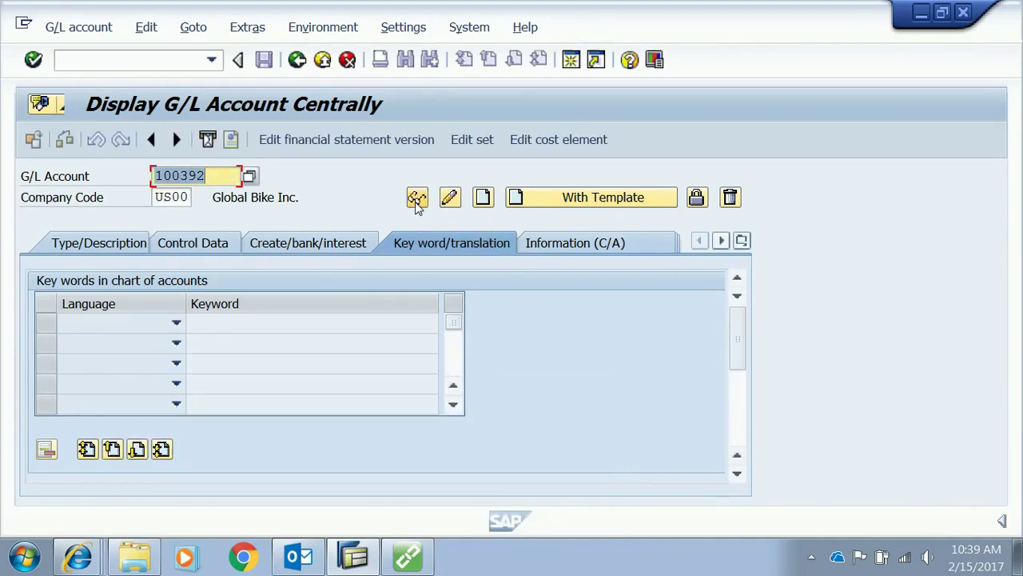
{"action": "left_click", "coordinate": [117, 244]}
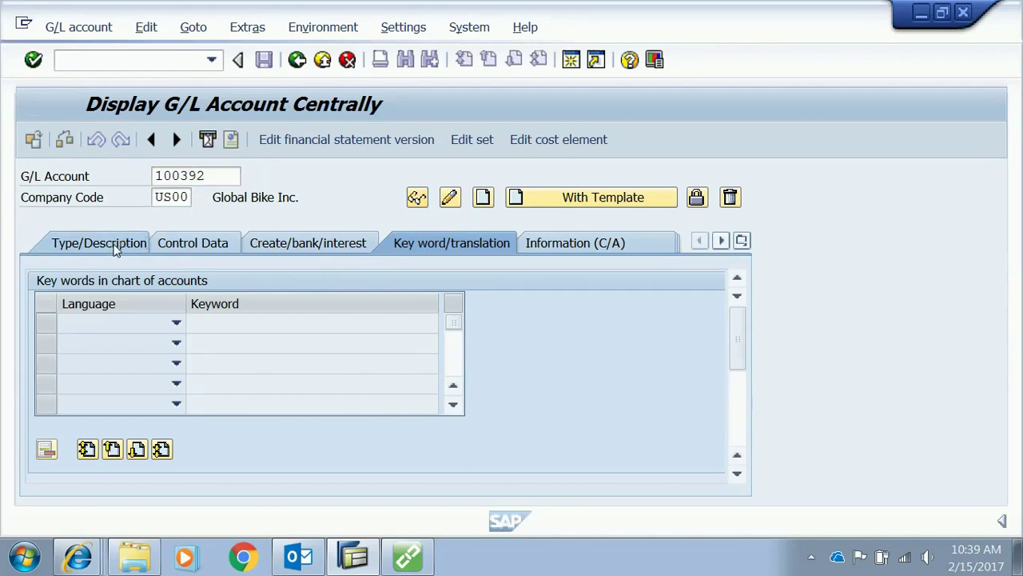
{"action": "left_click", "coordinate": [199, 244]}
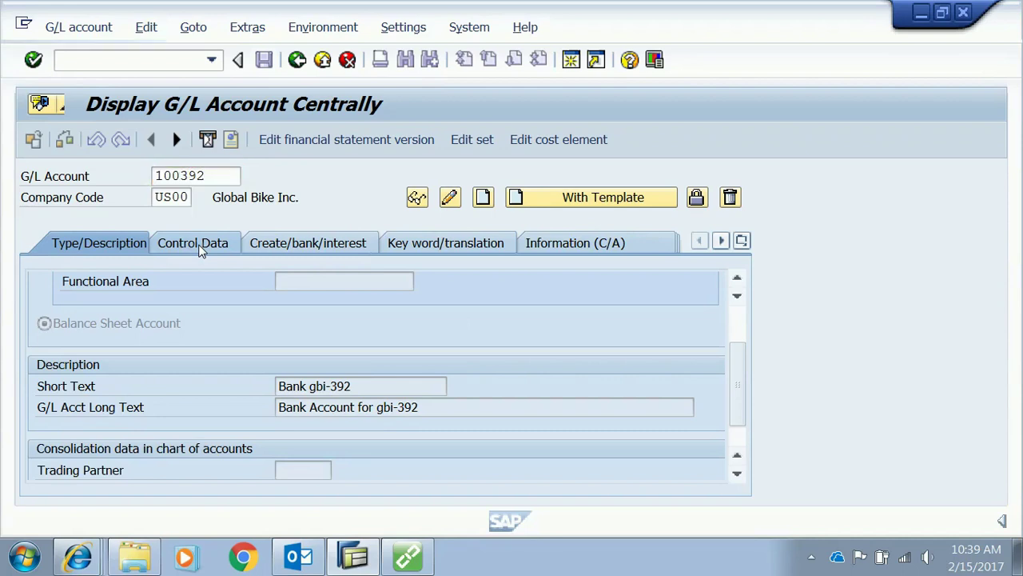
{"action": "left_click", "coordinate": [302, 242]}
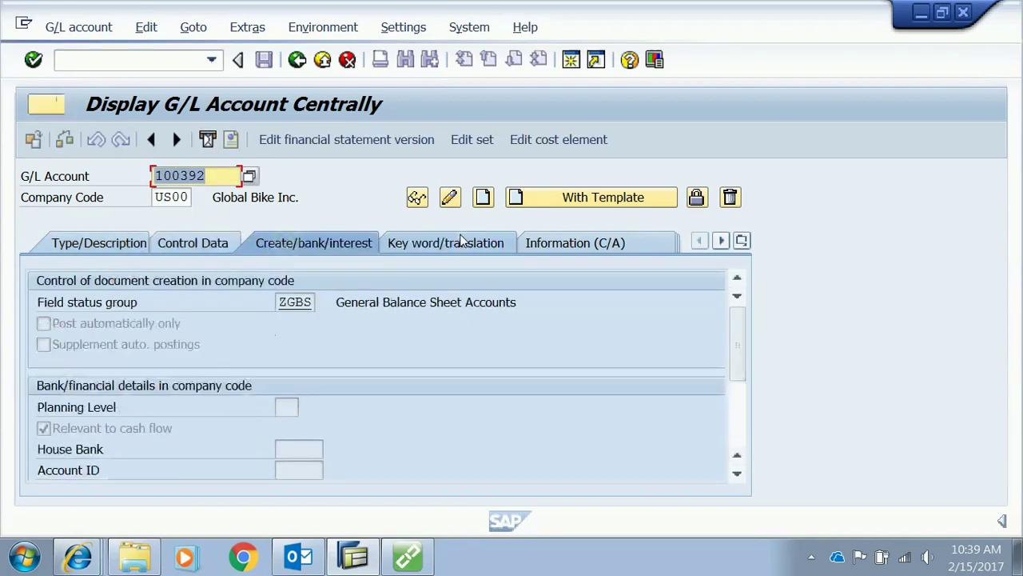
{"action": "left_click", "coordinate": [543, 248]}
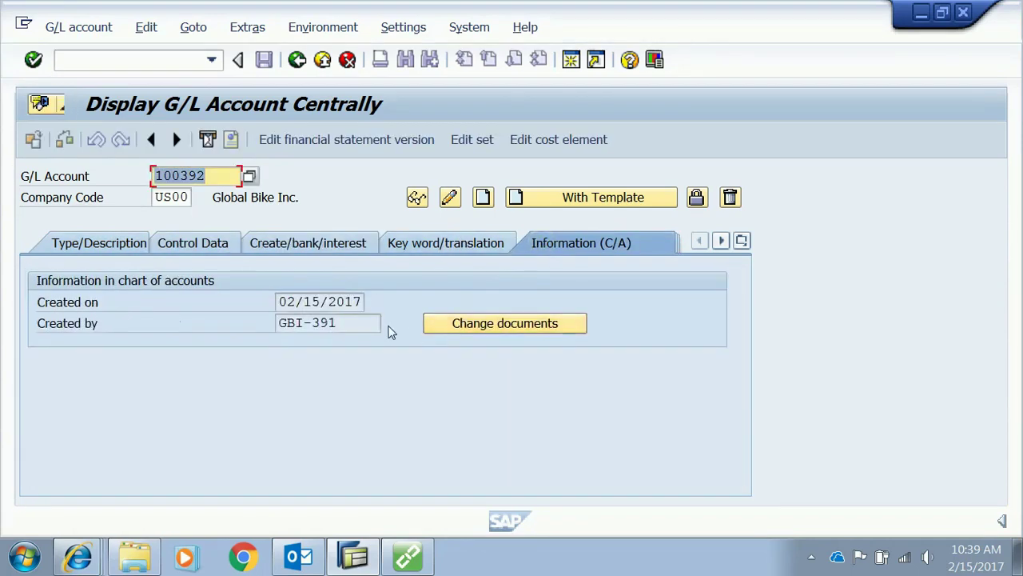
{"action": "left_click", "coordinate": [366, 323]}
{"action": "mouse_move", "coordinate": [367, 322]}
{"action": "left_mouse_down"}
{"action": "mouse_move", "coordinate": [269, 320]}
{"action": "mouse_move", "coordinate": [364, 302]}
{"action": "left_mouse_up"}
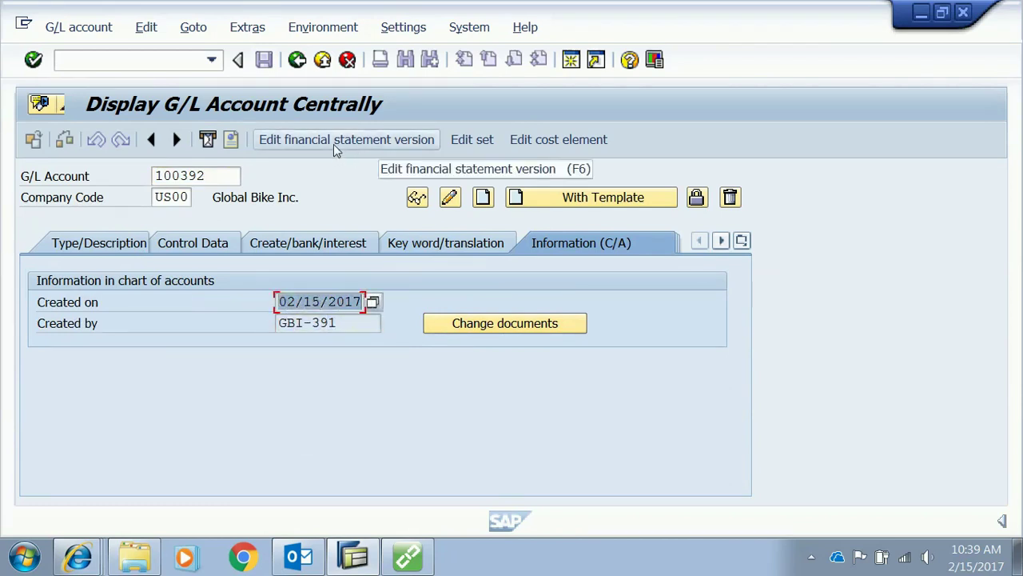
{"action": "left_click", "coordinate": [812, 556]}
{"action": "left_click", "coordinate": [812, 481]}
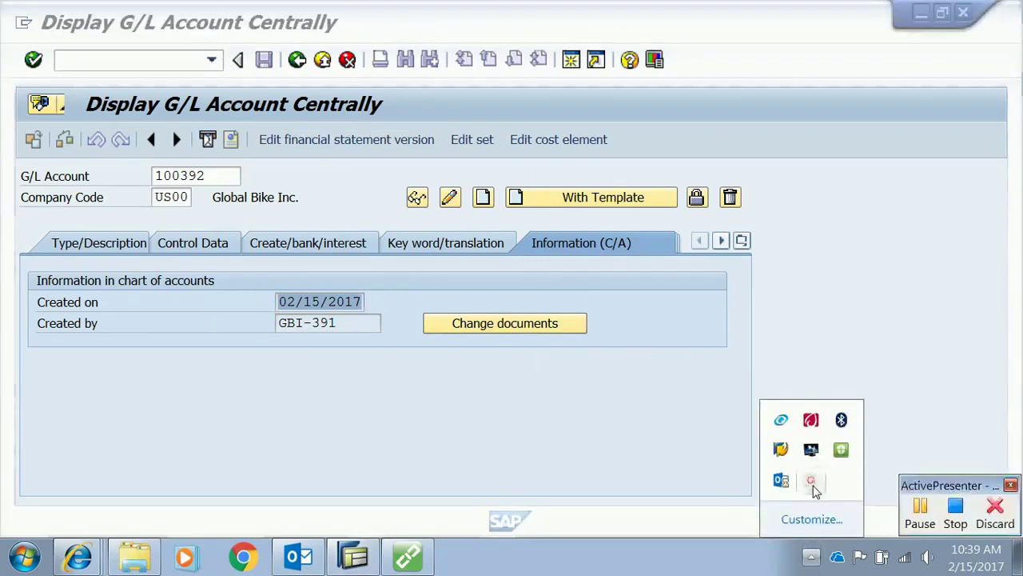